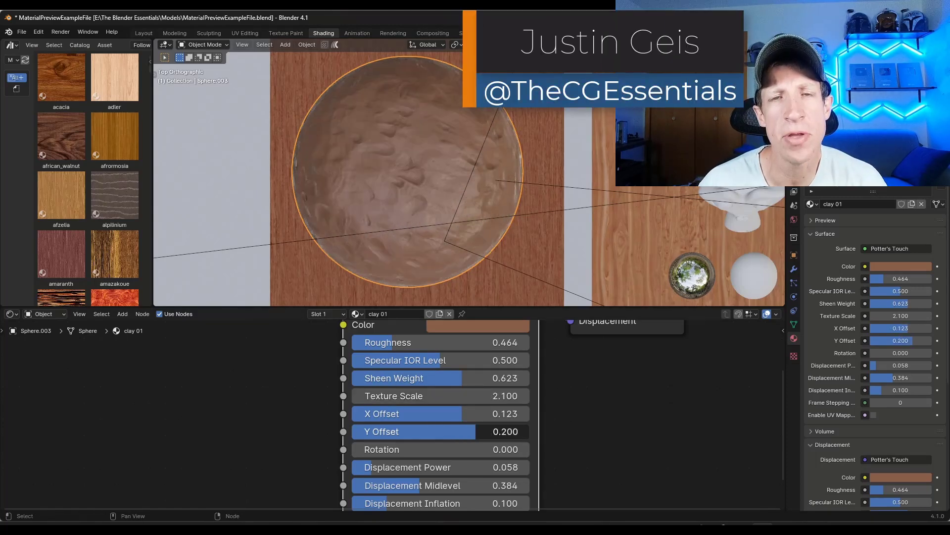
Lower the Potter's Touch Y Offset to 0.027 and nudge Displacement Power up in Rendered view
middle_click_drag(445, 198, 455, 229)
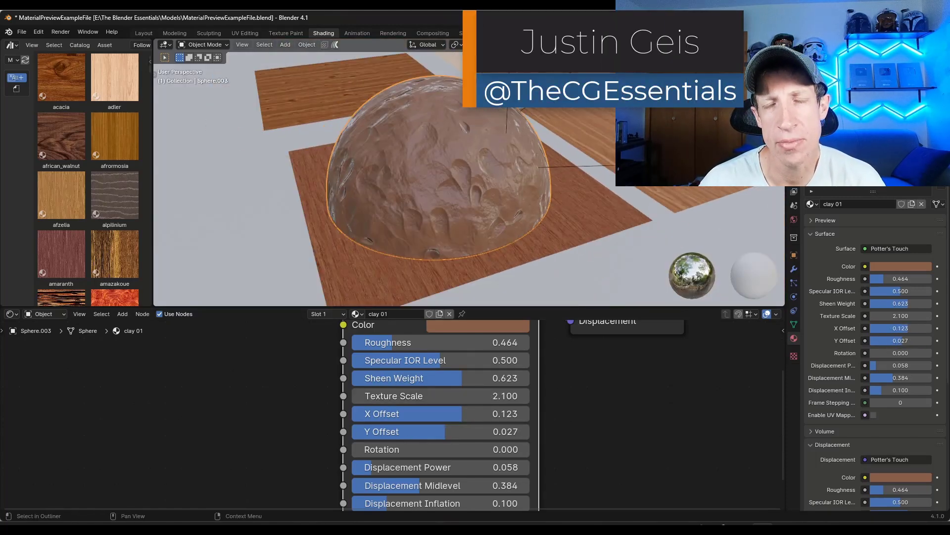
left_click(769, 45)
left_click_drag(875, 365, 886, 365)
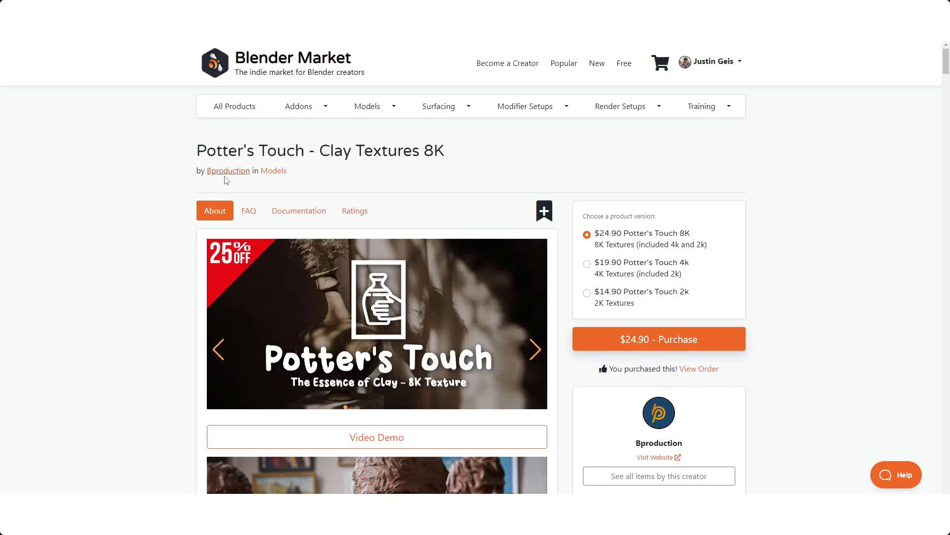
scroll(178, 194, "down", 8)
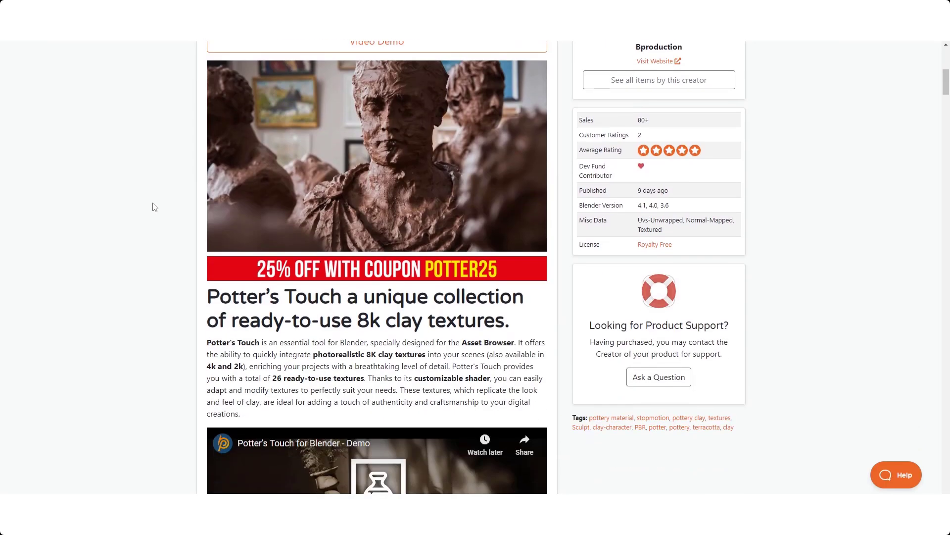
scroll(149, 159, "down", 16)
scroll(781, 193, "up", 2)
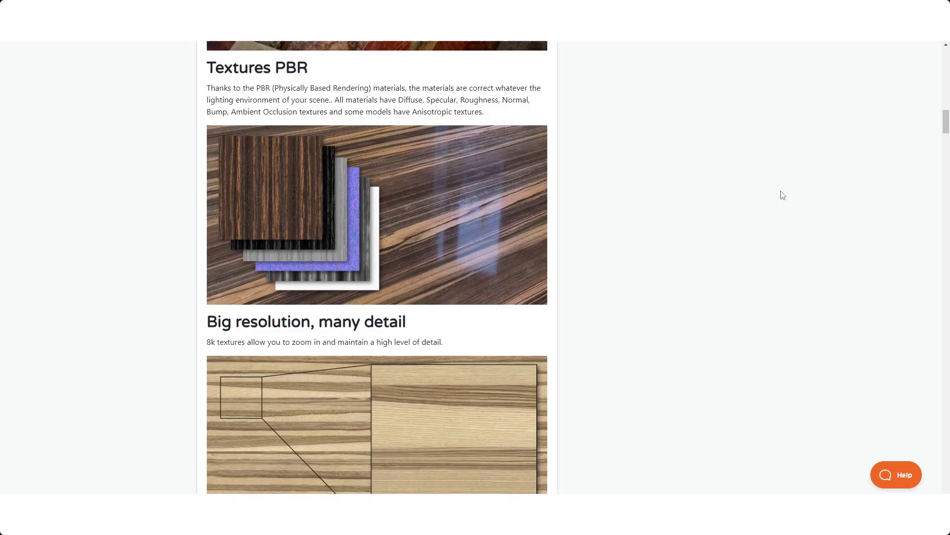
left_click_drag(946, 124, 943, 172)
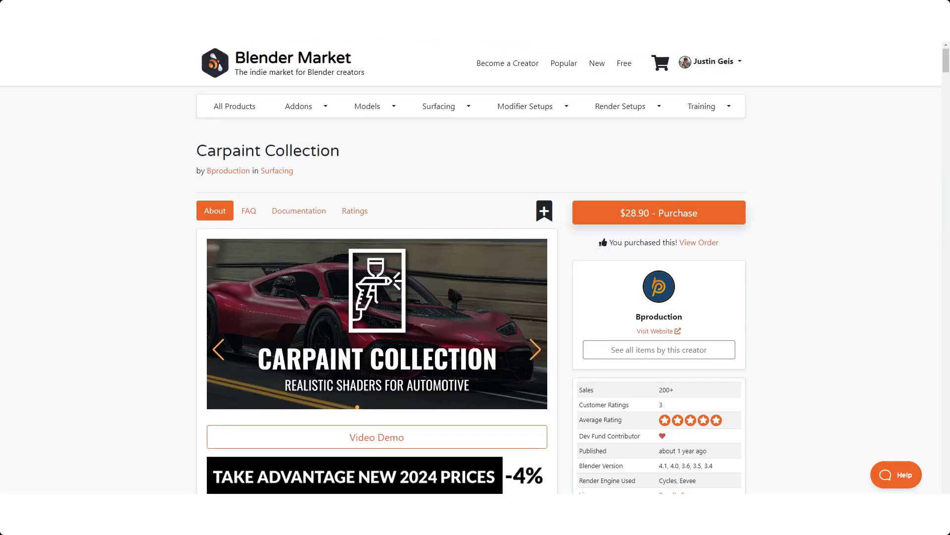
scroll(188, 278, "down", 9)
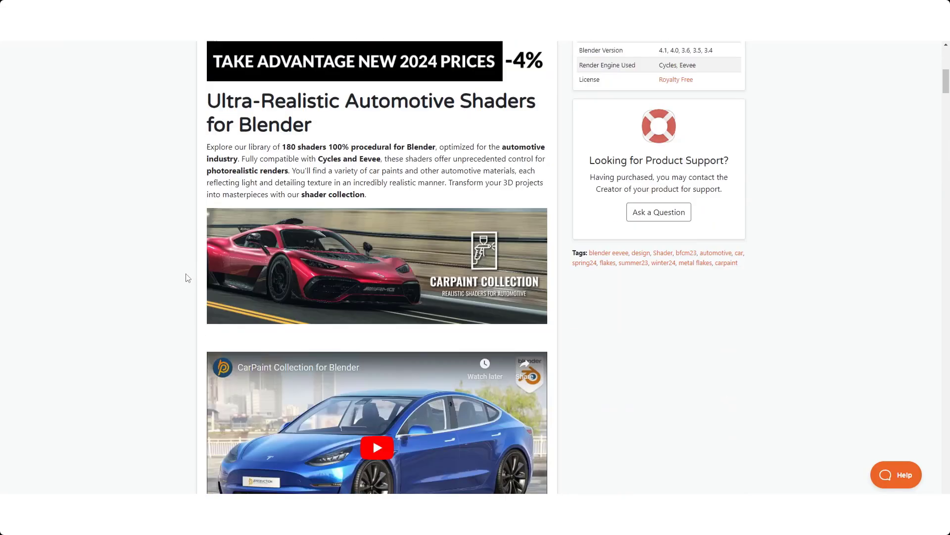
scroll(188, 278, "down", 9)
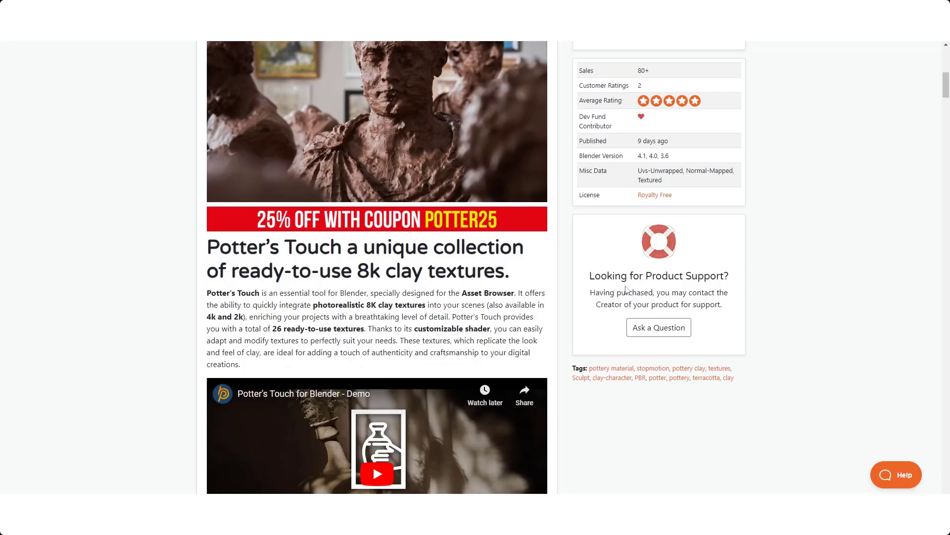
left_click_drag(946, 92, 946, 174)
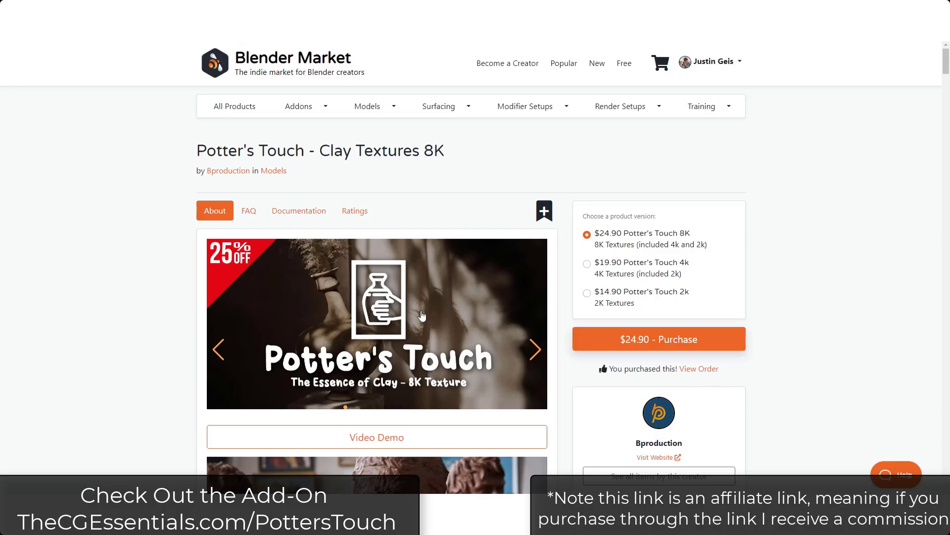
mouse_move(943, 59)
left_mouse_down()
mouse_move(929, 424)
mouse_move(945, 322)
mouse_move(940, 54)
left_mouse_up()
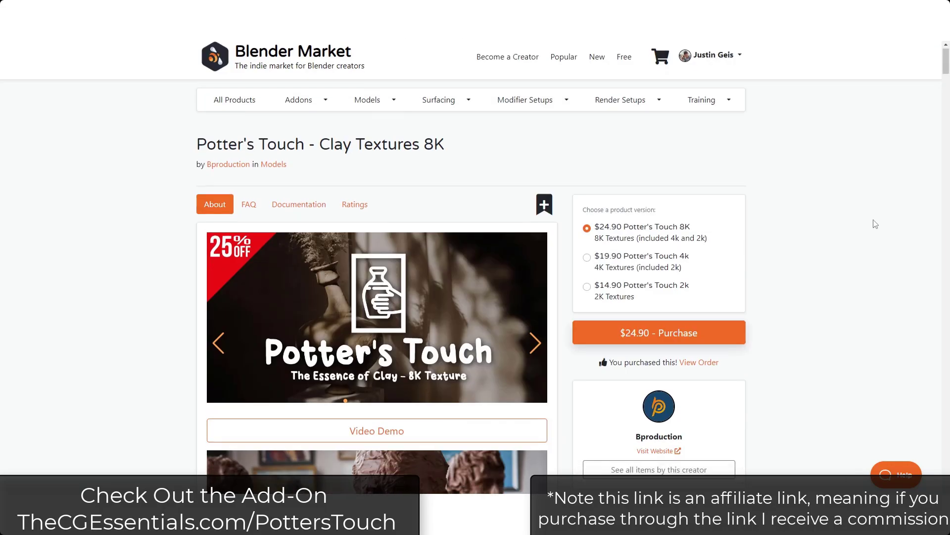
scroll(870, 213, "down", 3)
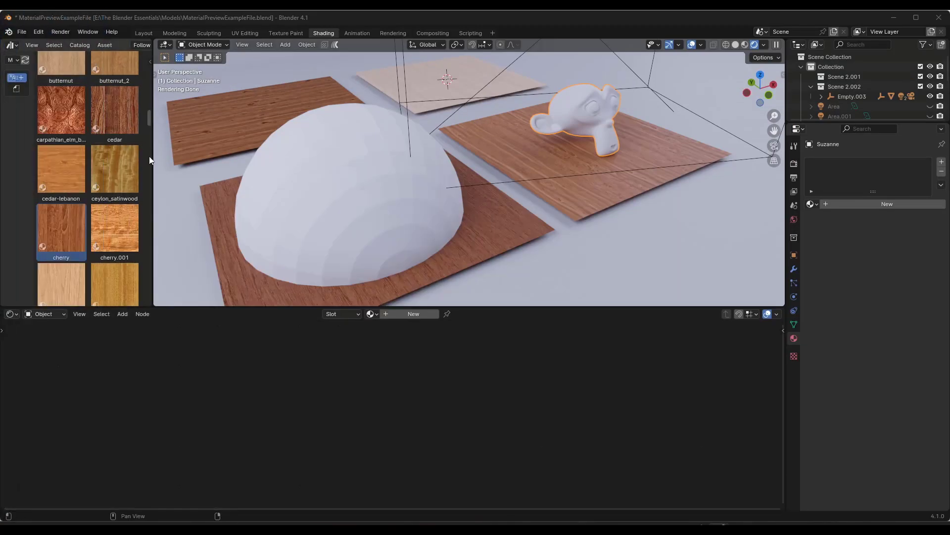
In Layout, enlarge the Asset Browser and drag clay 01 onto the hemisphere
left_click(144, 33)
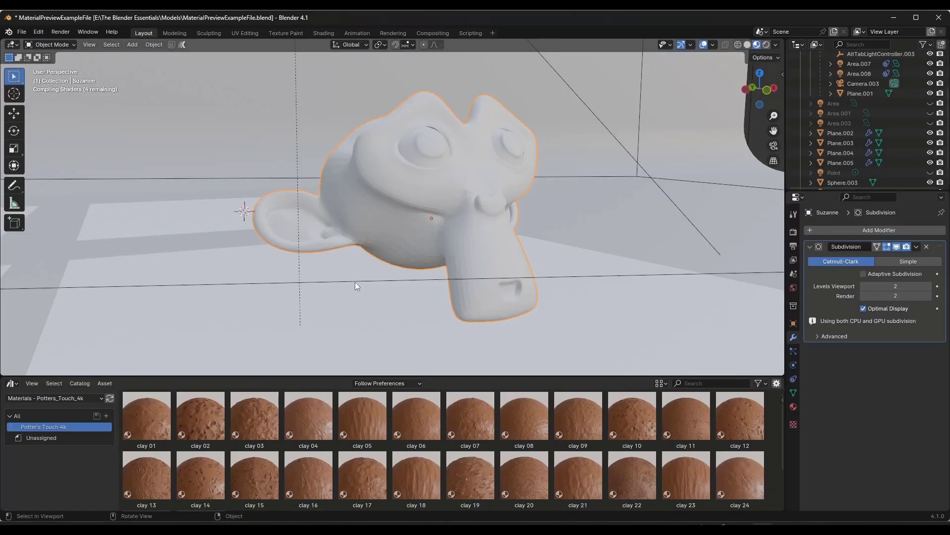
left_click_drag(324, 377, 324, 231)
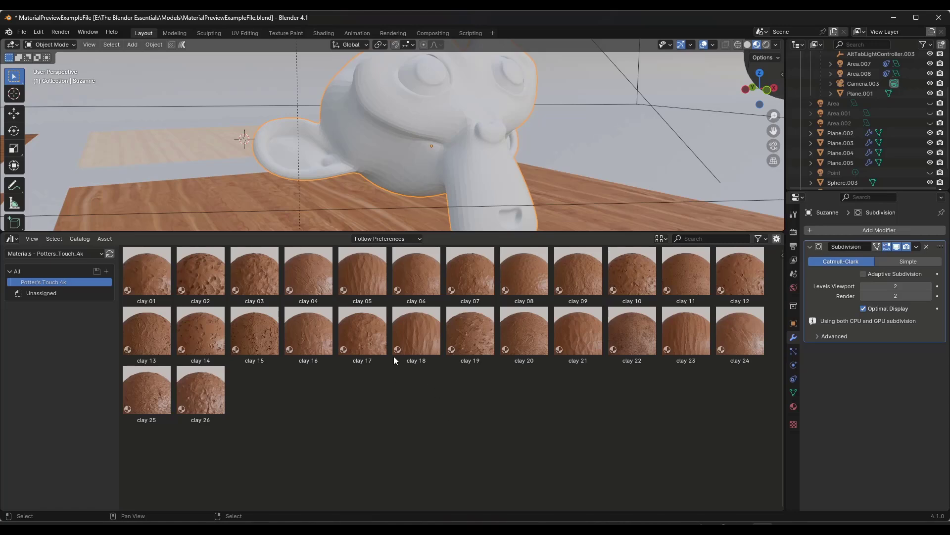
middle_click_drag(476, 148, 322, 121)
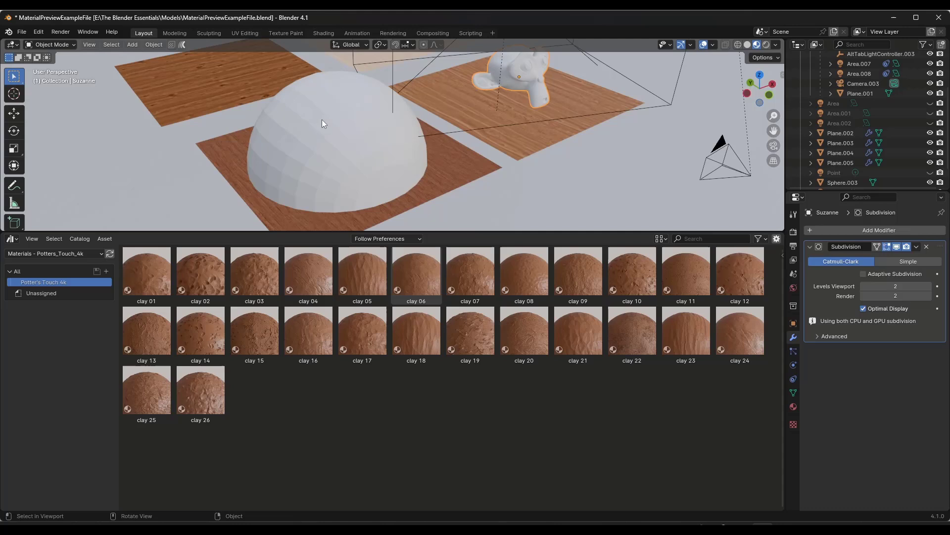
left_click(321, 120)
left_click_drag(162, 267, 319, 186)
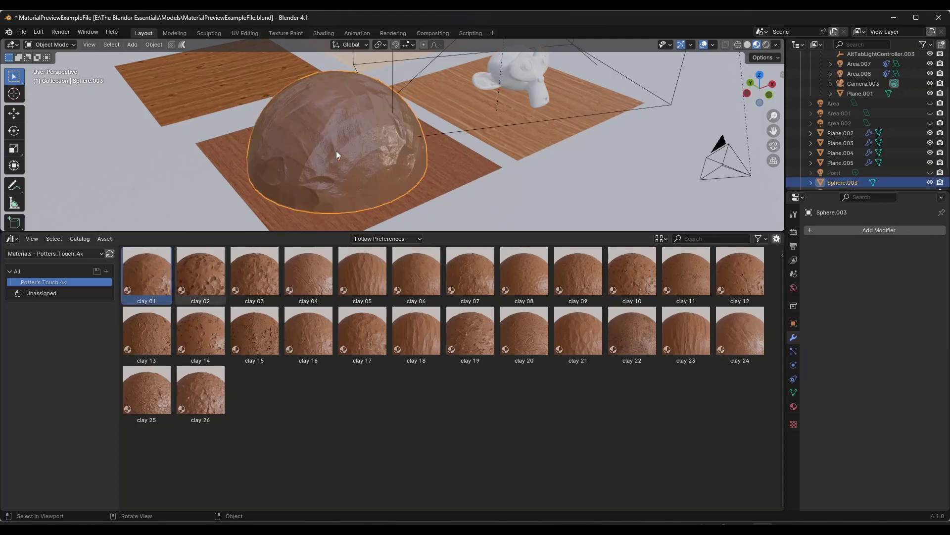
Add a Subdivision Surface modifier to the hemisphere with Levels Viewport 2
scroll(308, 141, "up", 1)
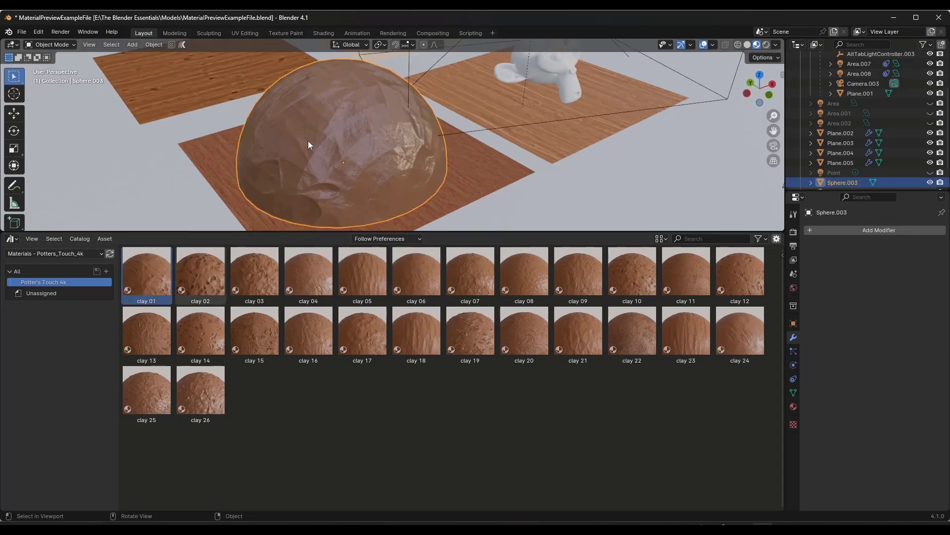
left_click(833, 229)
mouse_move(833, 230)
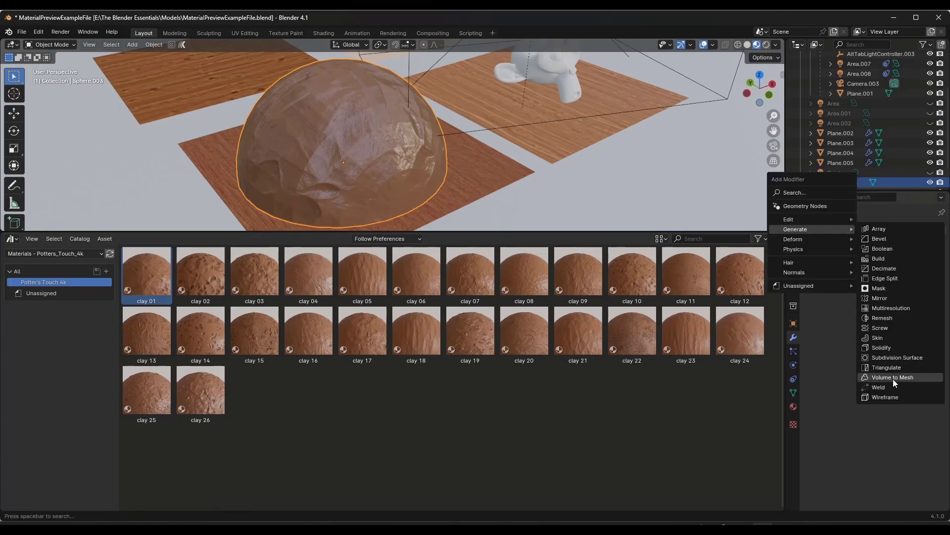
left_click(890, 358)
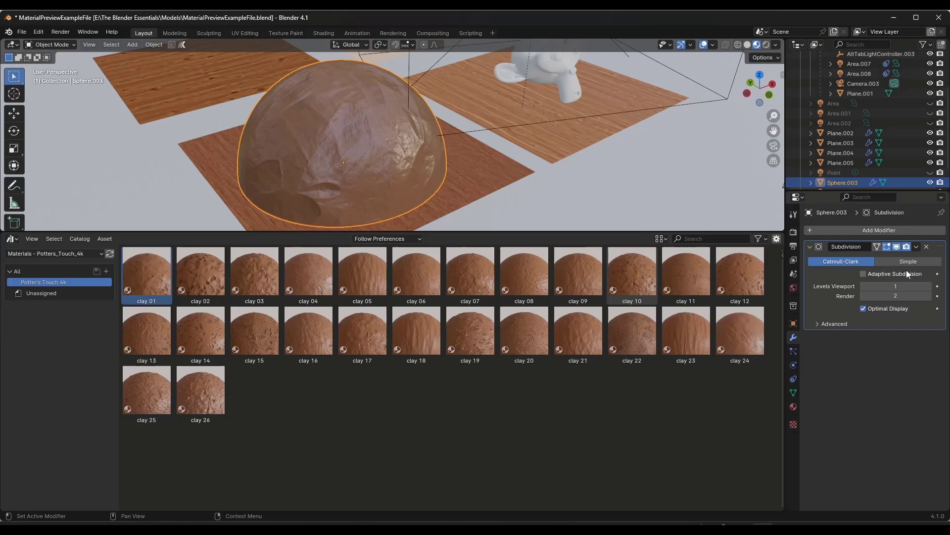
left_click(929, 286)
middle_click_drag(350, 142, 319, 155)
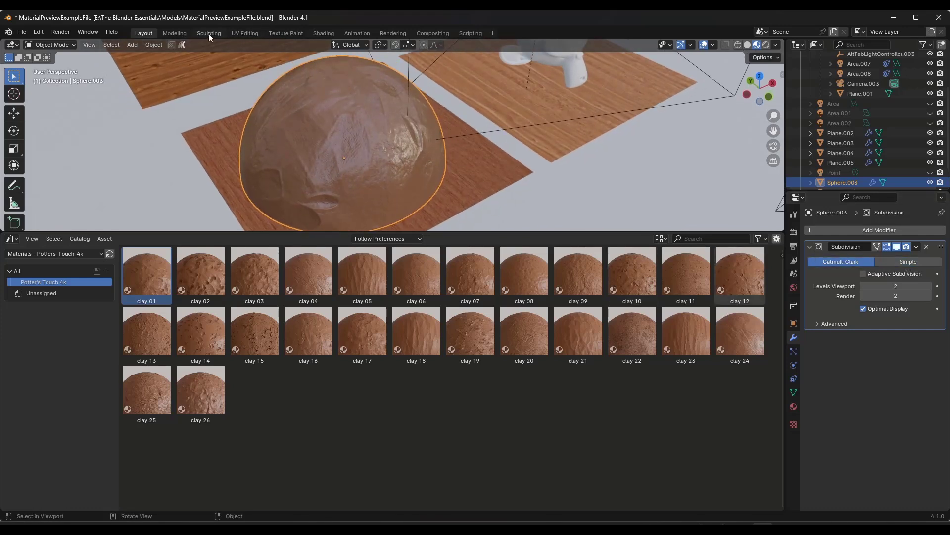
Show the hemisphere's clay 01 nodes in Shading from a zoomed top view, hemisphere active
left_click(324, 34)
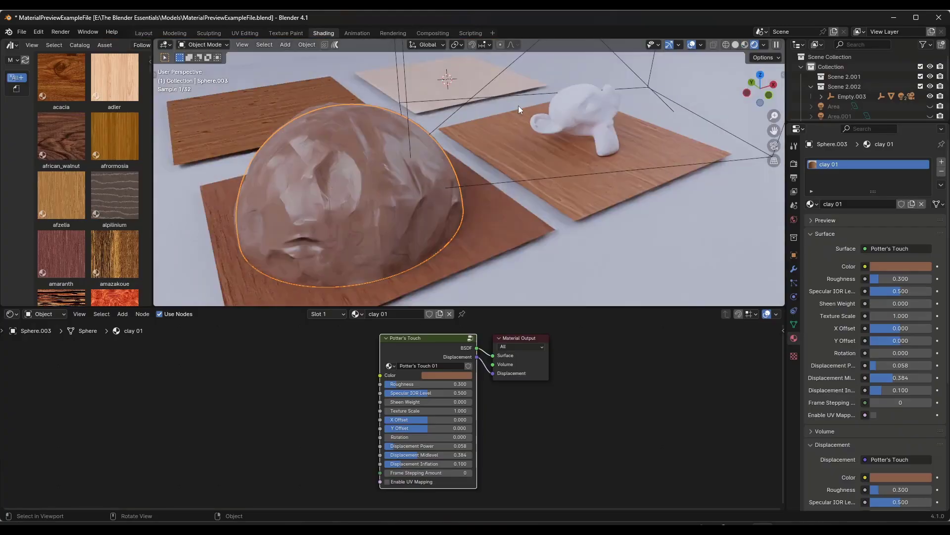
left_click(761, 75)
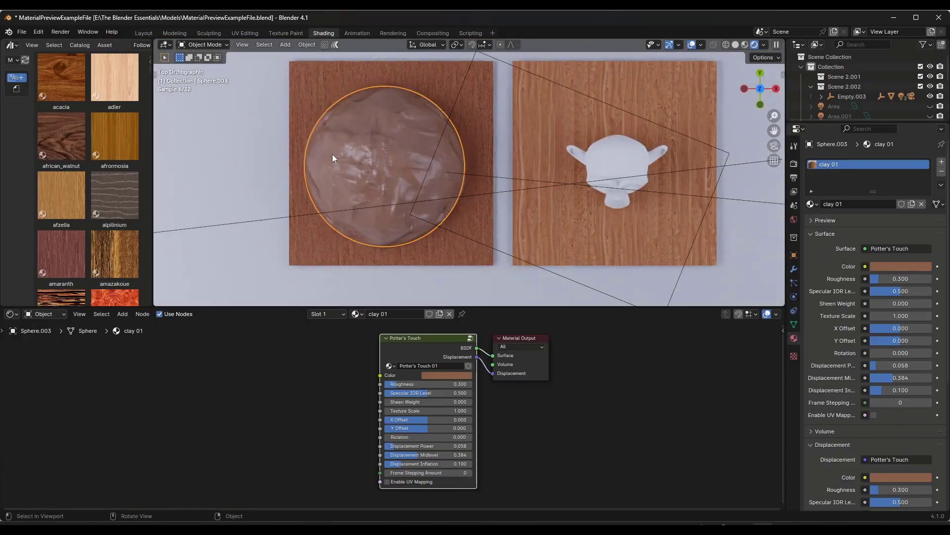
scroll(332, 155, "up", 2)
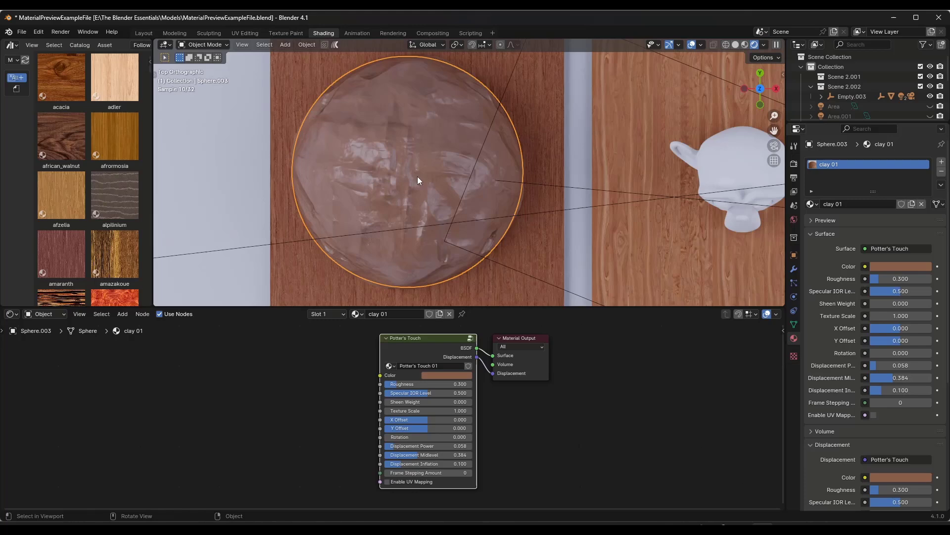
left_click(367, 176)
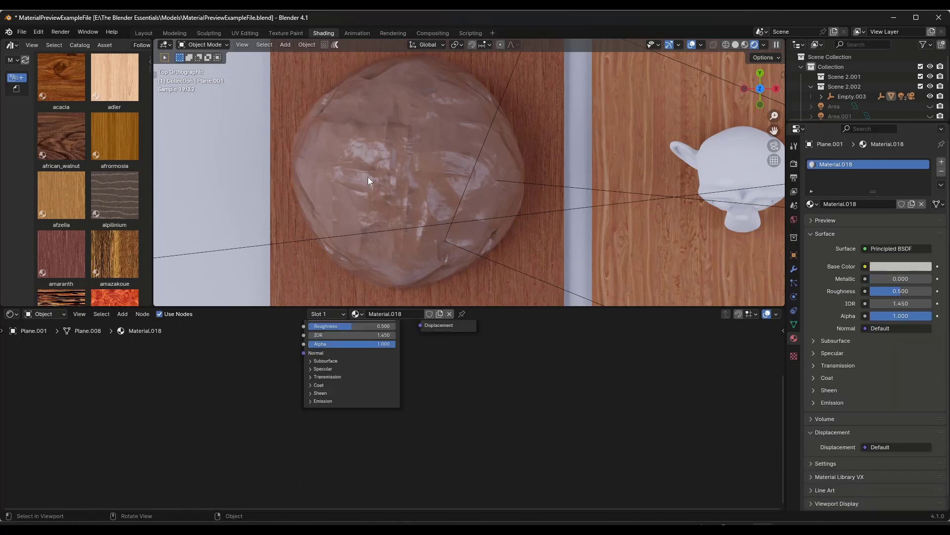
left_click(399, 179)
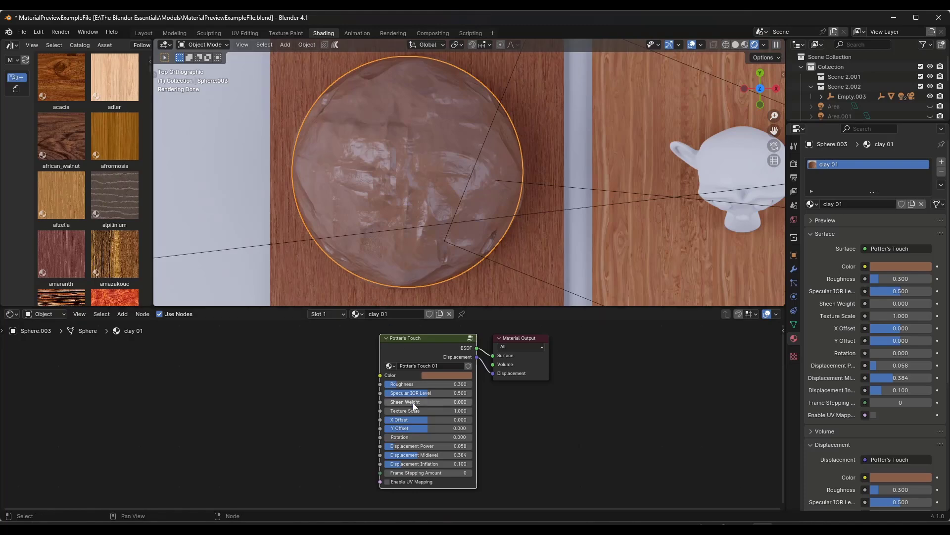
Try Roughness values in Material Preview, then set Sheen Weight 0.623 and Texture Scale 2.100
scroll(417, 426, "up", 4)
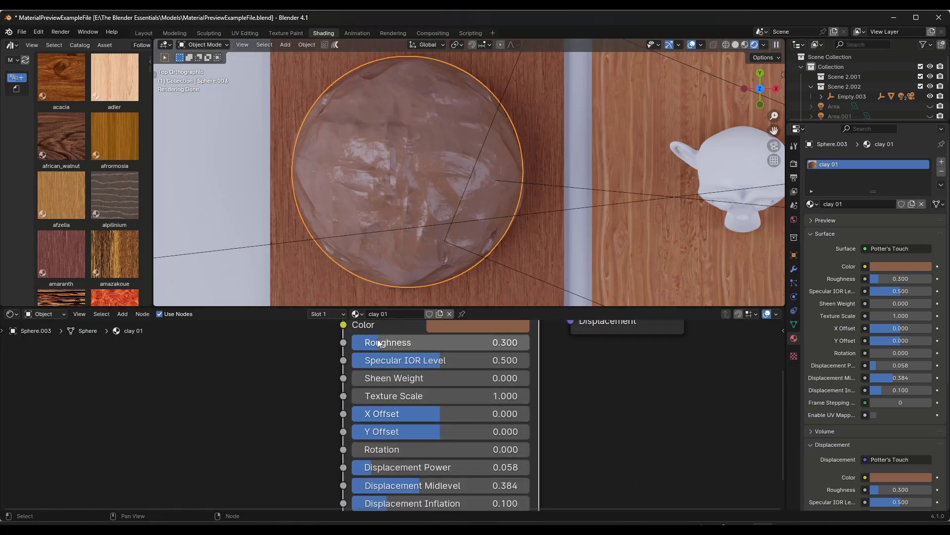
left_click_drag(378, 343, 467, 343)
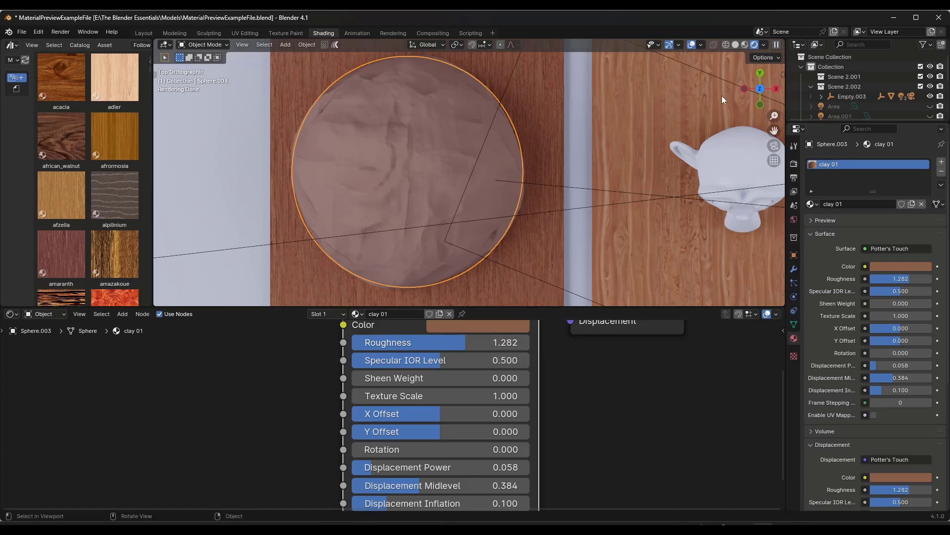
left_click(743, 44)
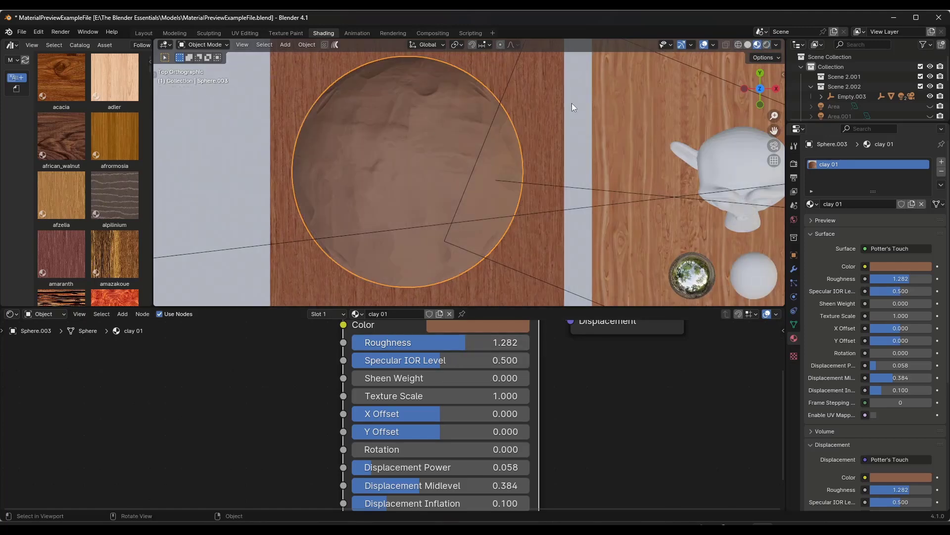
left_click_drag(465, 342, 422, 342)
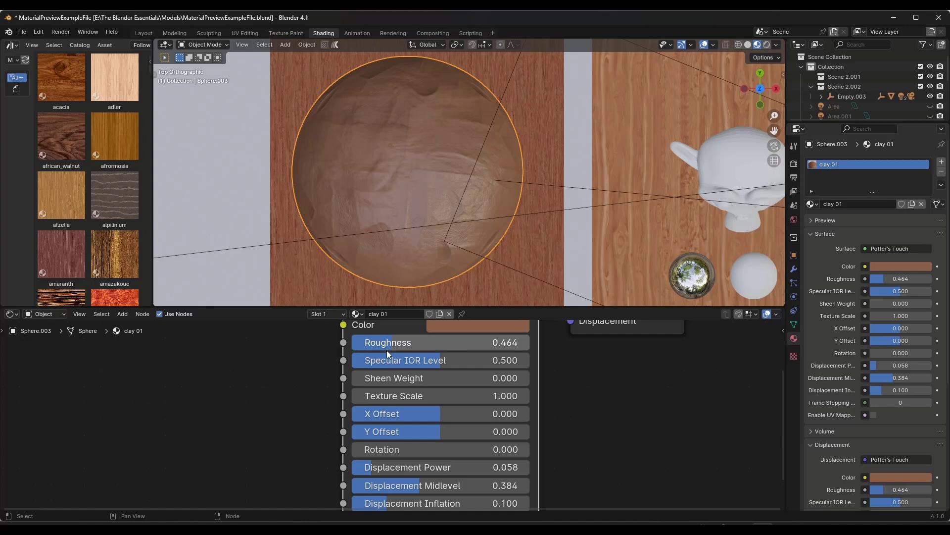
left_click_drag(388, 378, 462, 378)
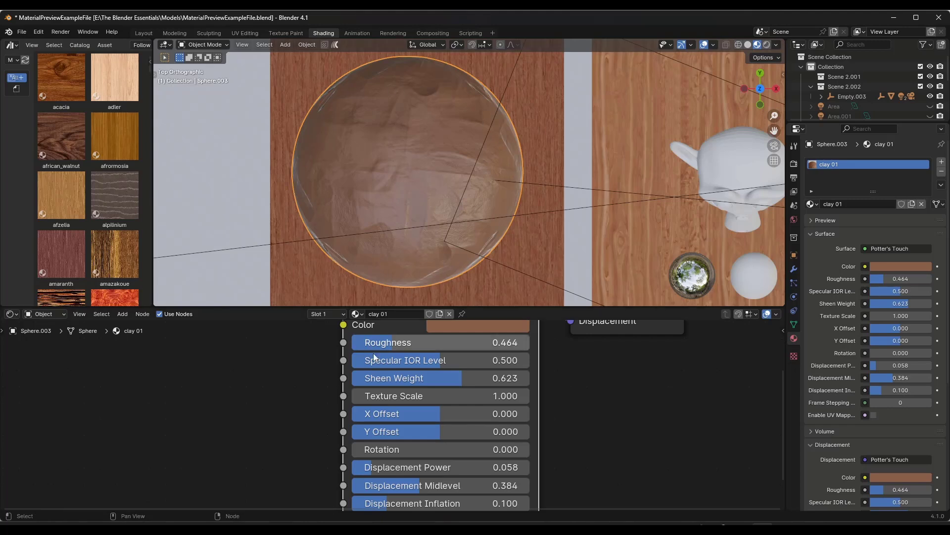
left_click_drag(430, 396, 441, 431)
Orbit to an angled view in Rendered shading and set Displacement Power to 0.097
scroll(393, 201, "down", 1)
middle_click_drag(393, 201, 474, 156)
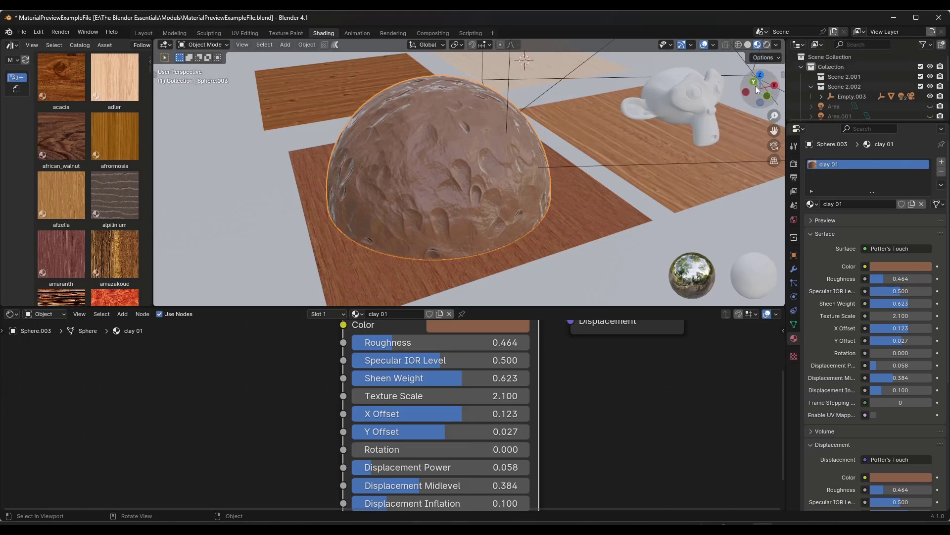
left_click(766, 45)
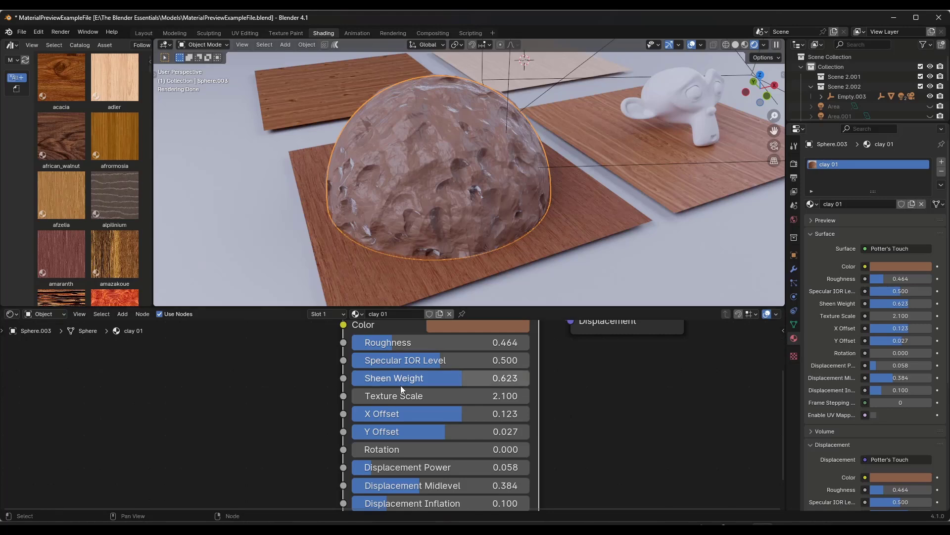
left_click_drag(375, 467, 482, 463)
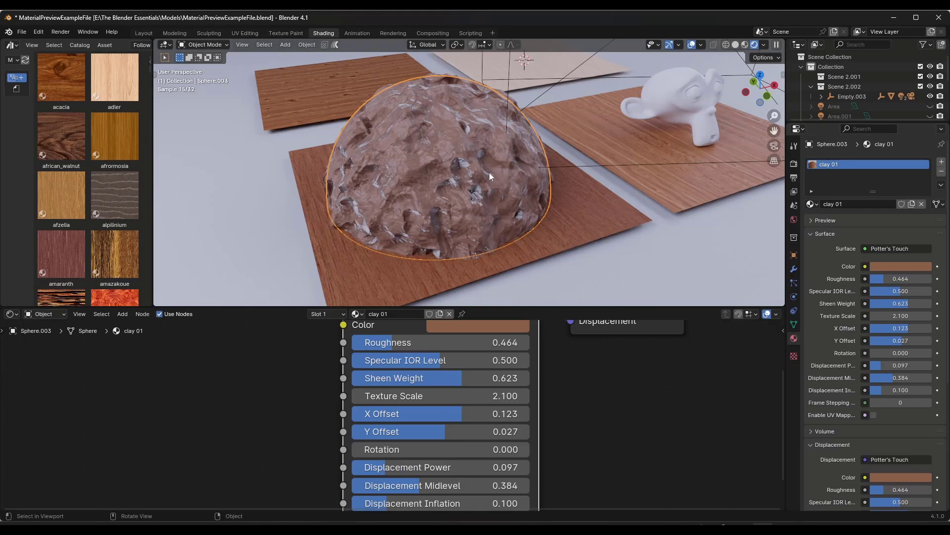
Check the Output and Render settings, then enable Adaptive Subdivision on the hemisphere's Subdivision modifier
left_click(794, 270)
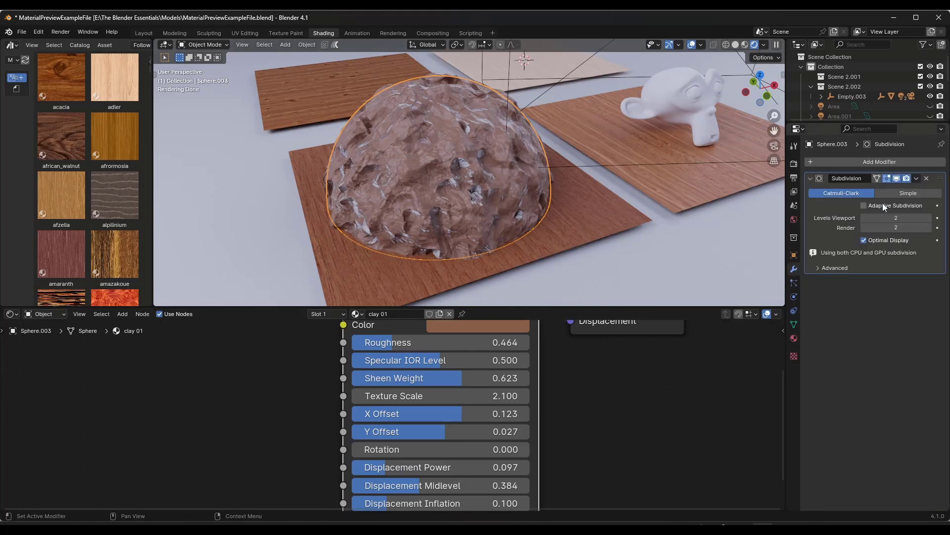
left_click(794, 178)
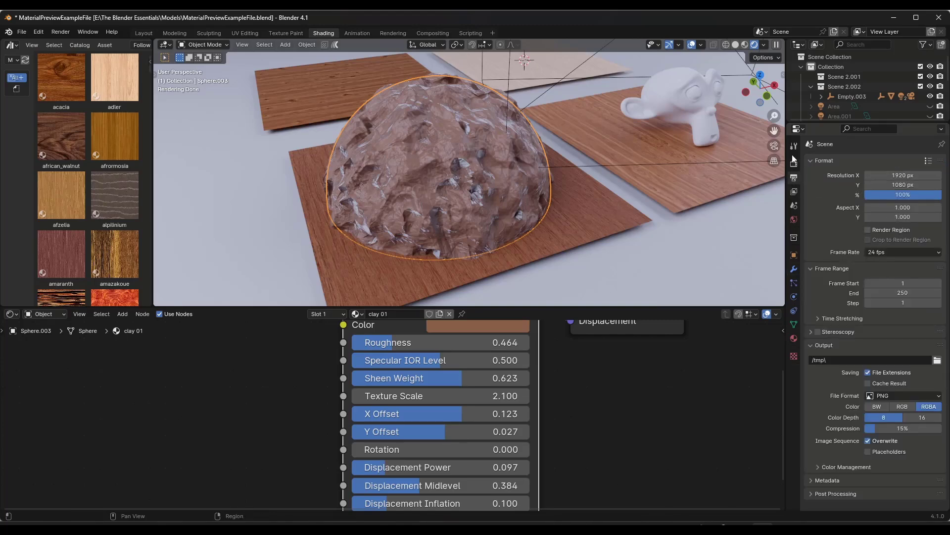
left_click(794, 162)
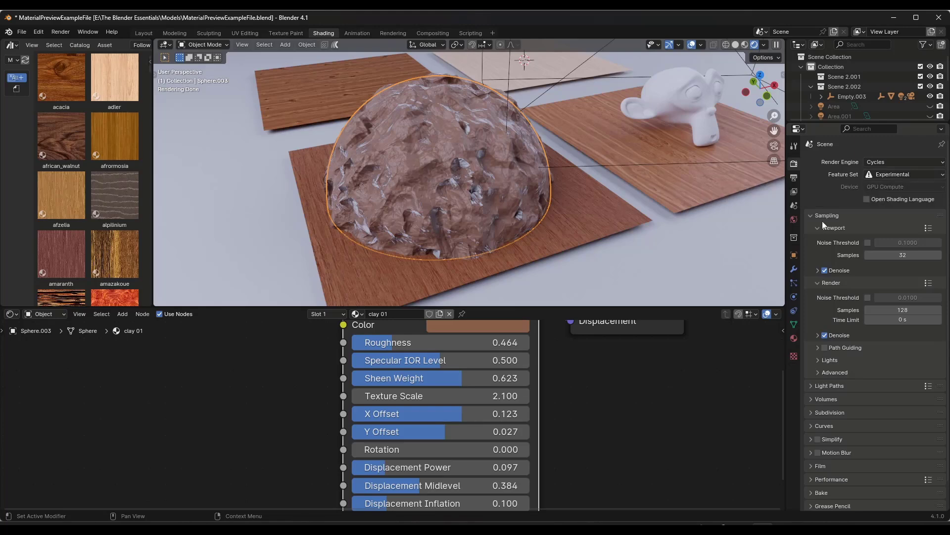
left_click(794, 270)
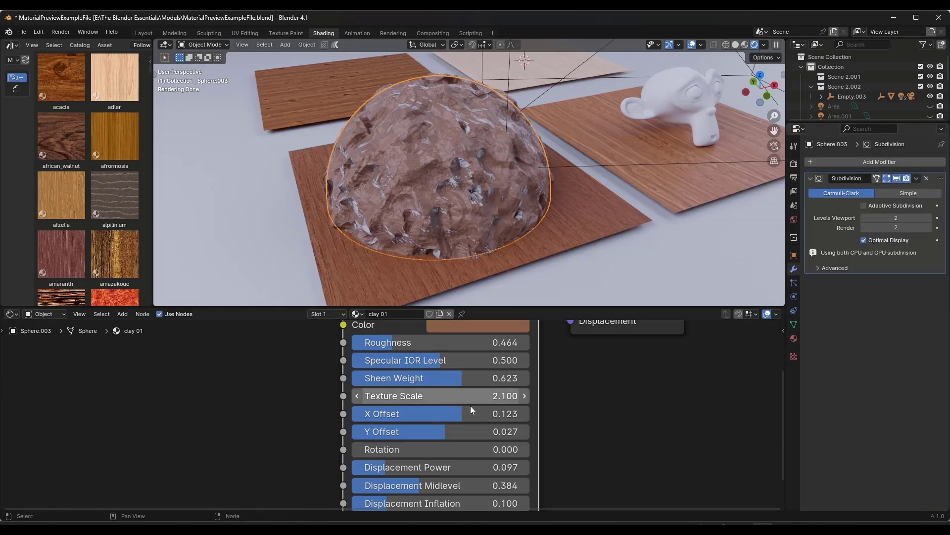
left_click(864, 206)
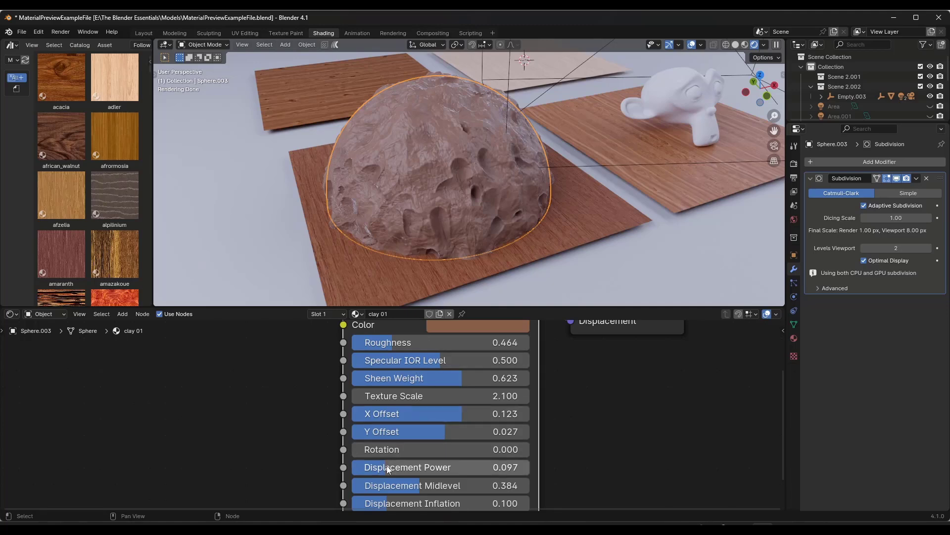
Set the clay 01 Displacement Power to 0.103 and Texture Scale to 1.900
mouse_move(387, 476)
left_mouse_down()
mouse_move(401, 467)
mouse_move(491, 466)
mouse_move(380, 467)
mouse_move(388, 467)
left_mouse_up()
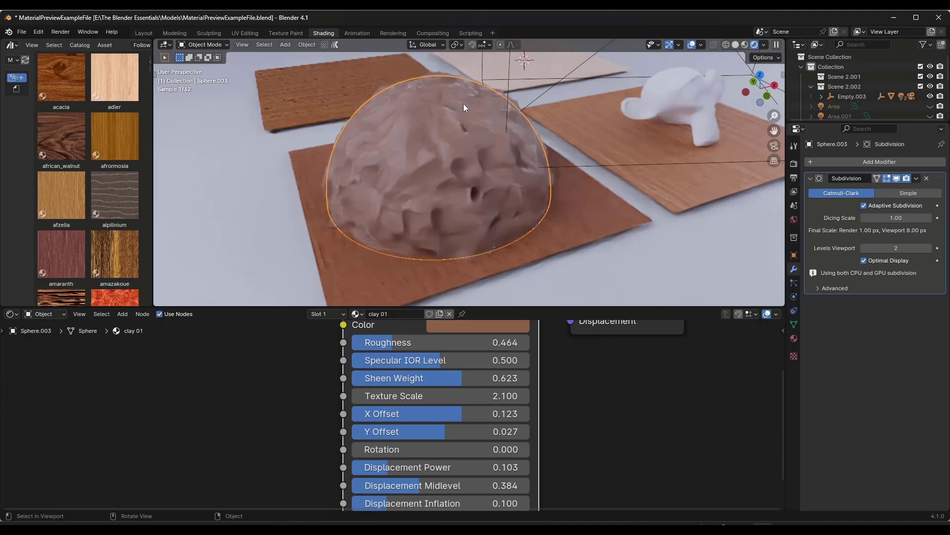
scroll(434, 144, "up", 1)
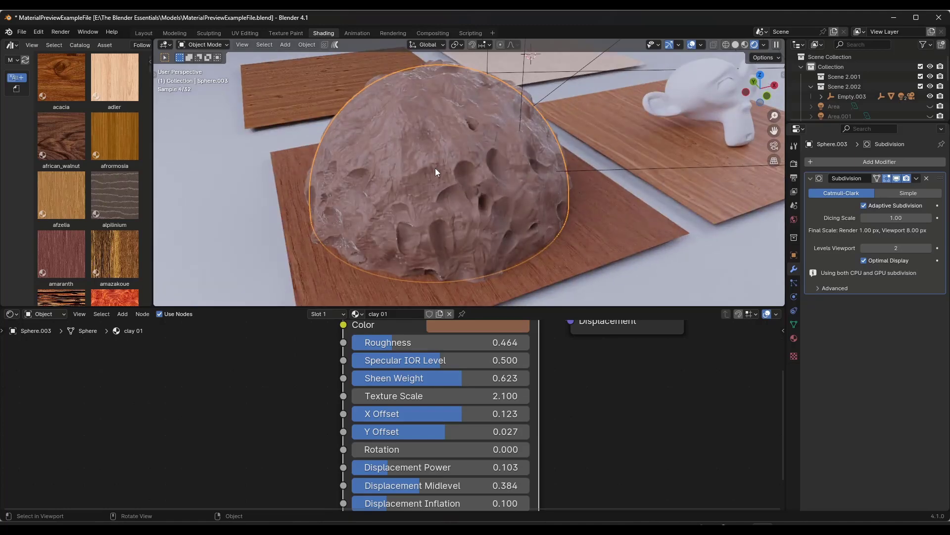
left_click_drag(436, 395, 499, 395)
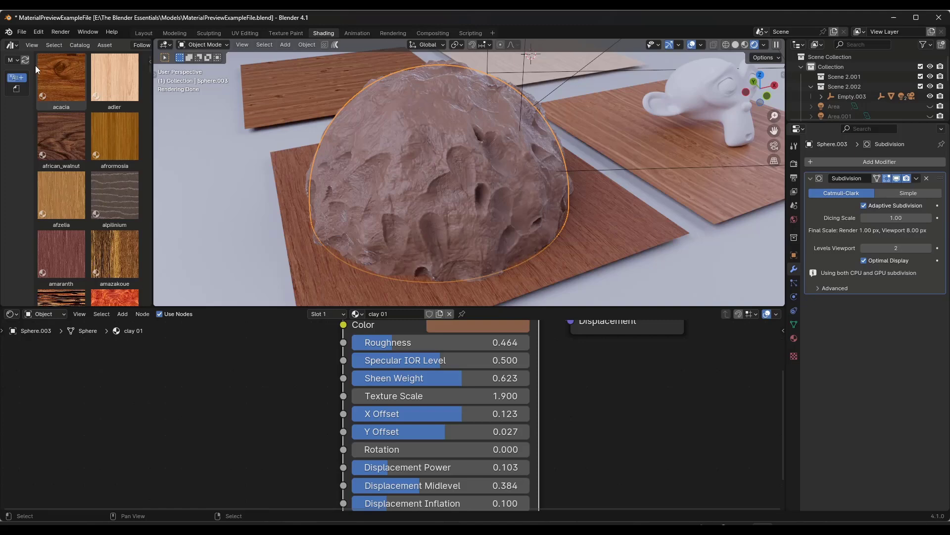
In Layout, drag clay 23 from the Potter's Touch Asset Browser onto Suzanne
left_click(143, 32)
scroll(362, 164, "down", 3)
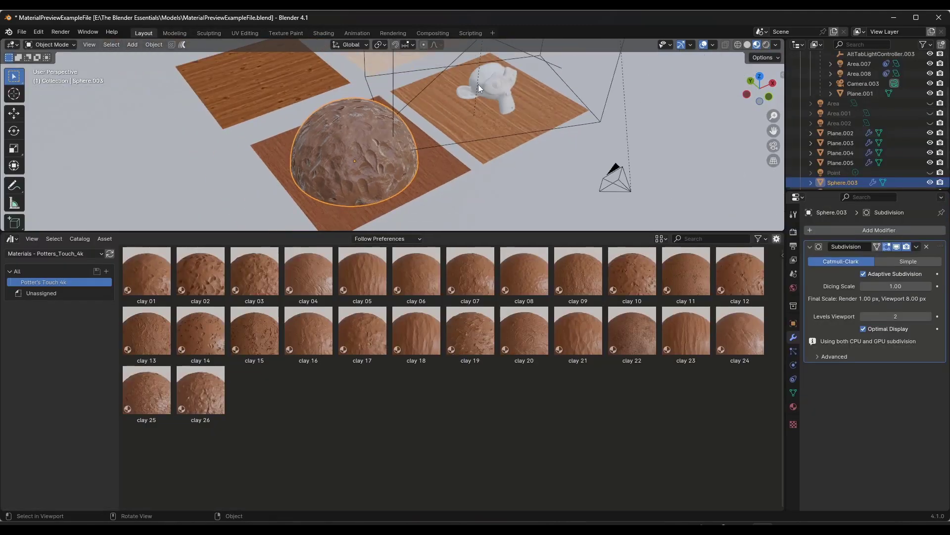
scroll(478, 84, "up", 3)
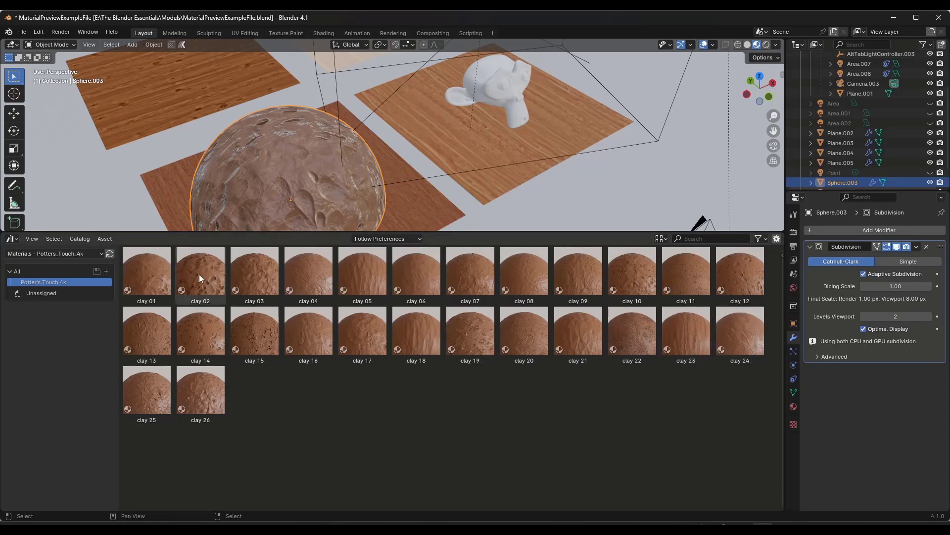
middle_click_drag(485, 135, 429, 187)
scroll(426, 188, "up", 4)
scroll(479, 213, "up", 2)
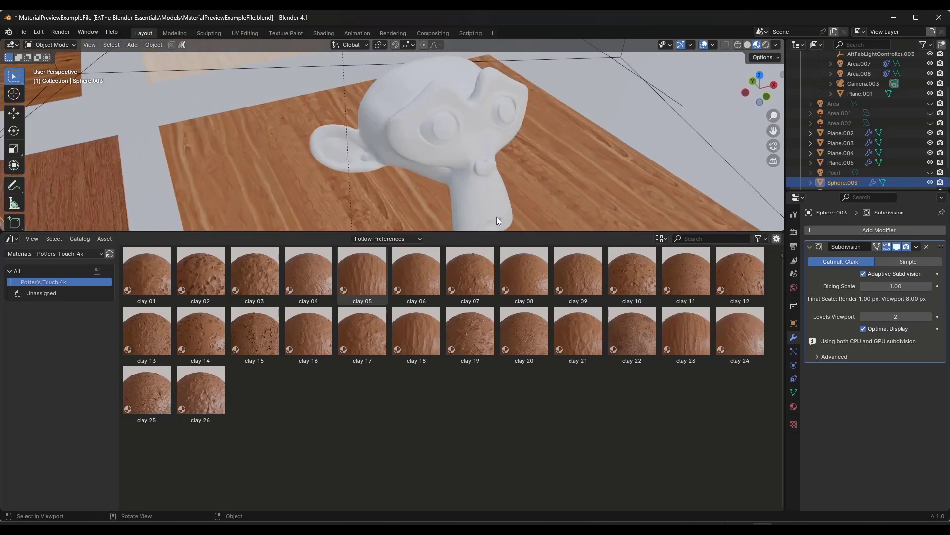
left_click_drag(697, 334, 476, 180)
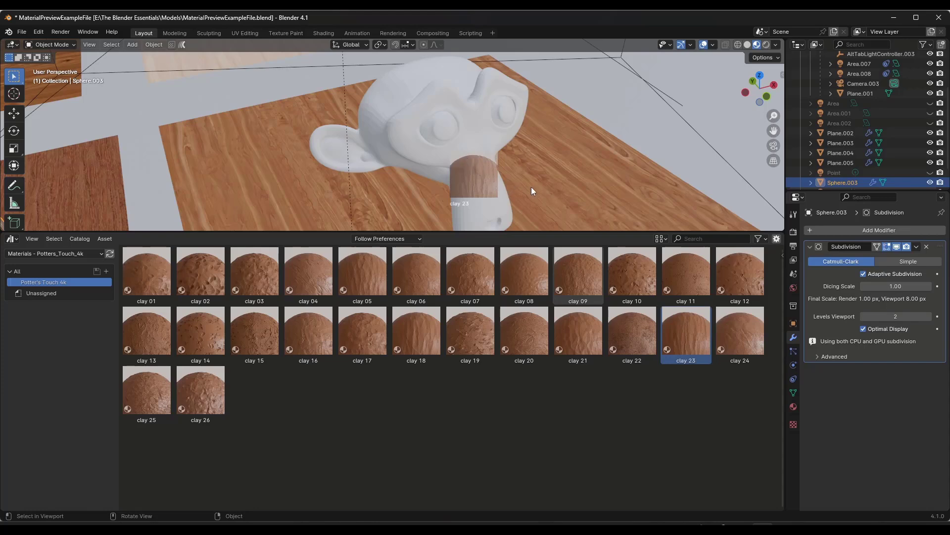
left_click_drag(531, 187, 491, 175)
mouse_move(512, 182)
middle_mouse_down()
mouse_move(528, 176)
mouse_move(509, 166)
middle_mouse_up()
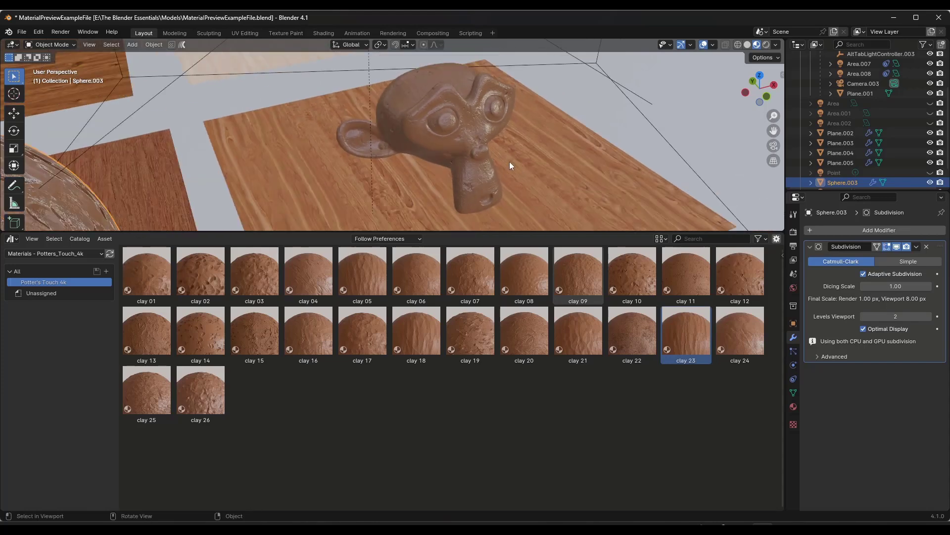
Lower Suzanne's clay 23 Displacement Power to 0.028 and orbit to inspect the green clay
left_click(324, 33)
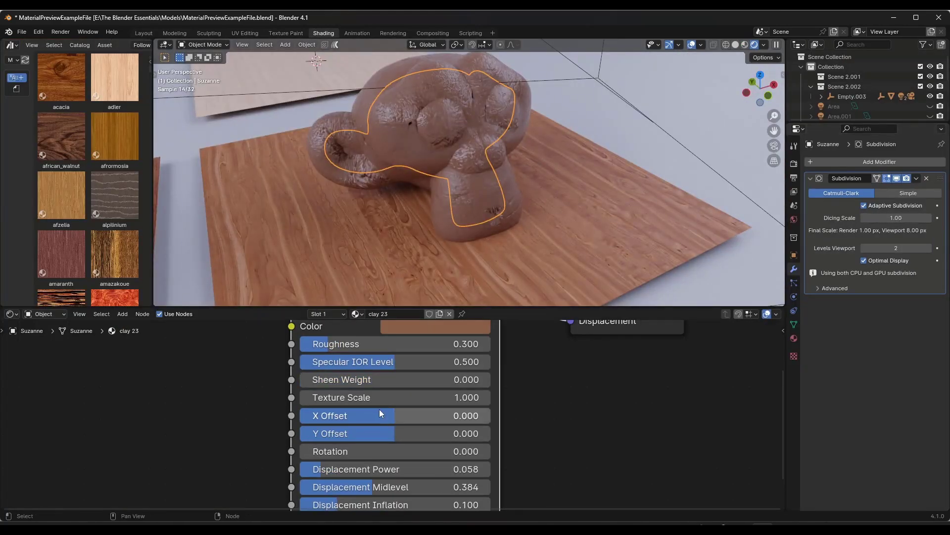
left_click_drag(321, 470, 307, 471)
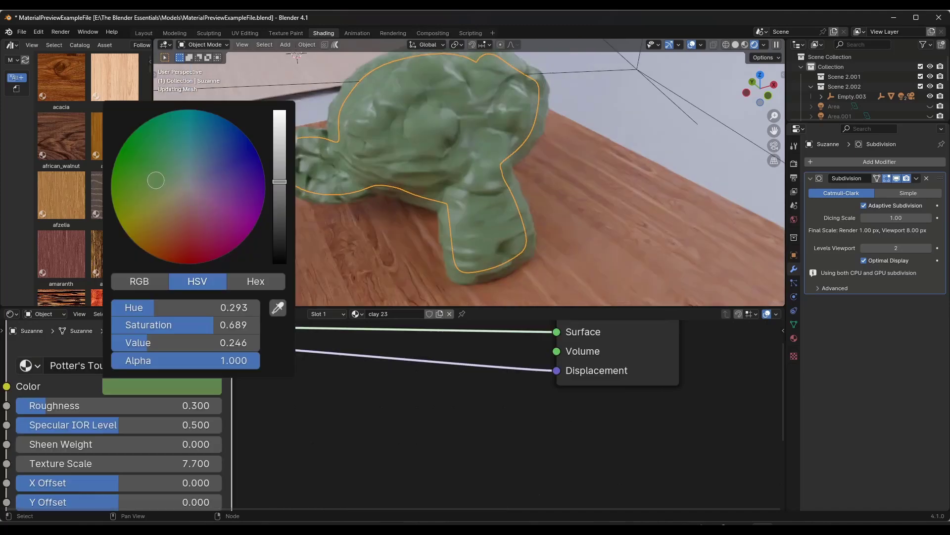
mouse_move(165, 182)
left_mouse_down()
mouse_move(159, 177)
mouse_move(183, 164)
mouse_move(163, 164)
mouse_move(154, 179)
left_mouse_up()
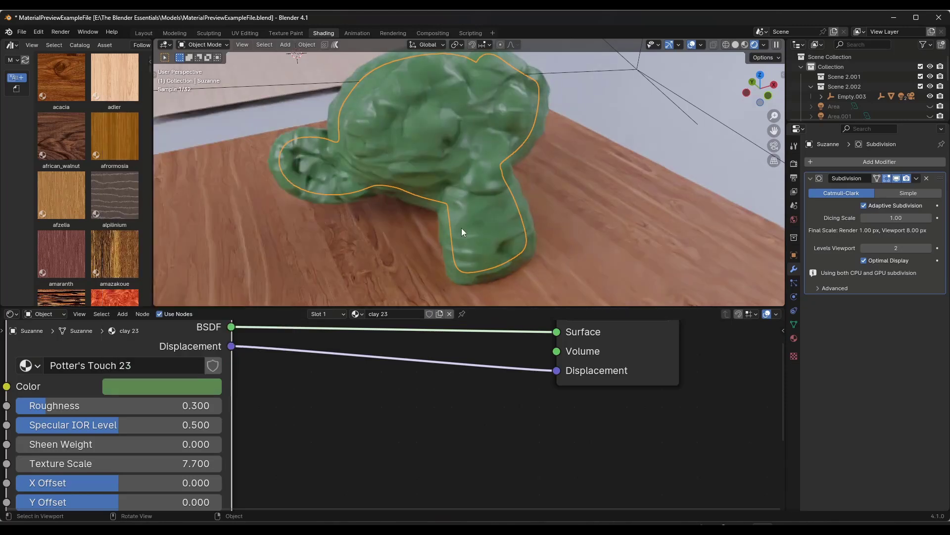
middle_click_drag(526, 194, 494, 206)
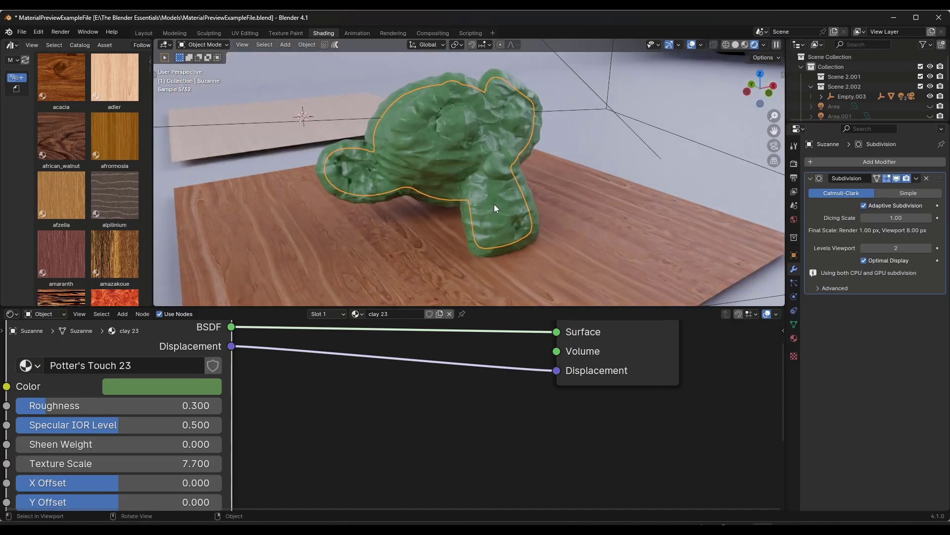
scroll(493, 204, "up", 1)
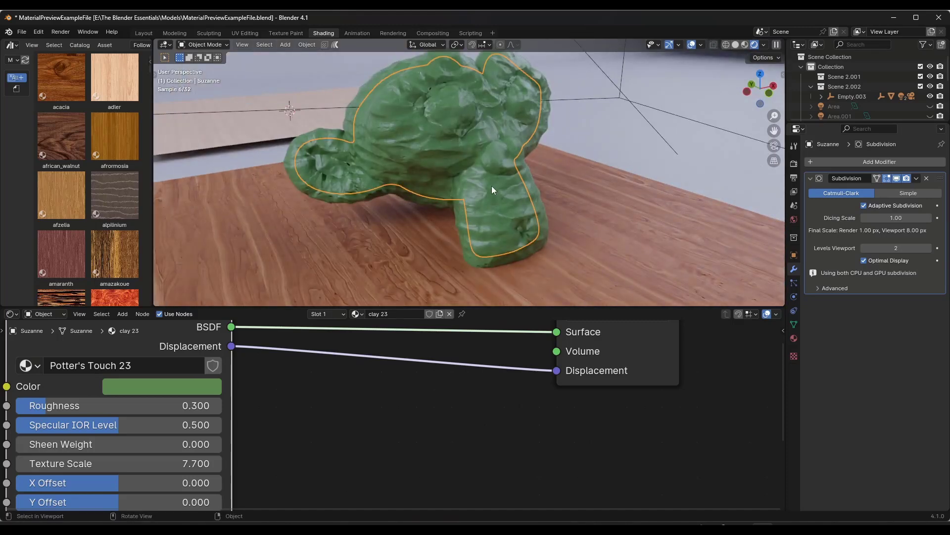
middle_click_drag(503, 165, 499, 183)
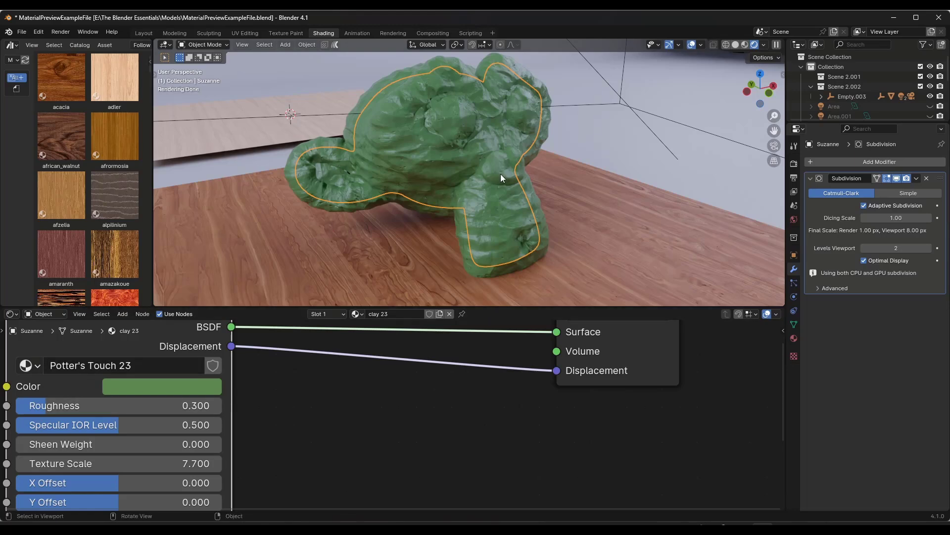
mouse_move(500, 174)
middle_mouse_down()
mouse_move(426, 173)
mouse_move(514, 171)
mouse_move(501, 170)
middle_mouse_up()
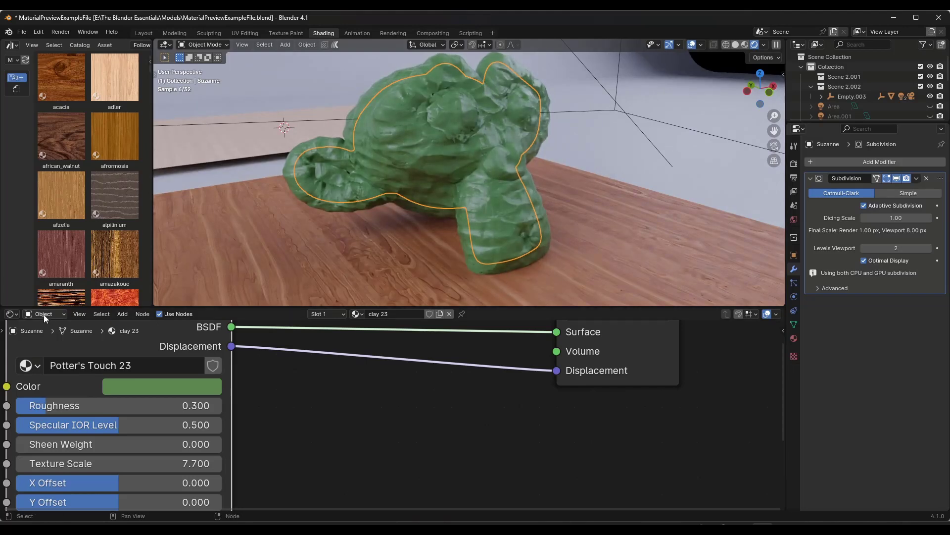
Switch the Asset Browser to the Potter's Touch library and drop clay 14 onto the floor plane
left_click(11, 45)
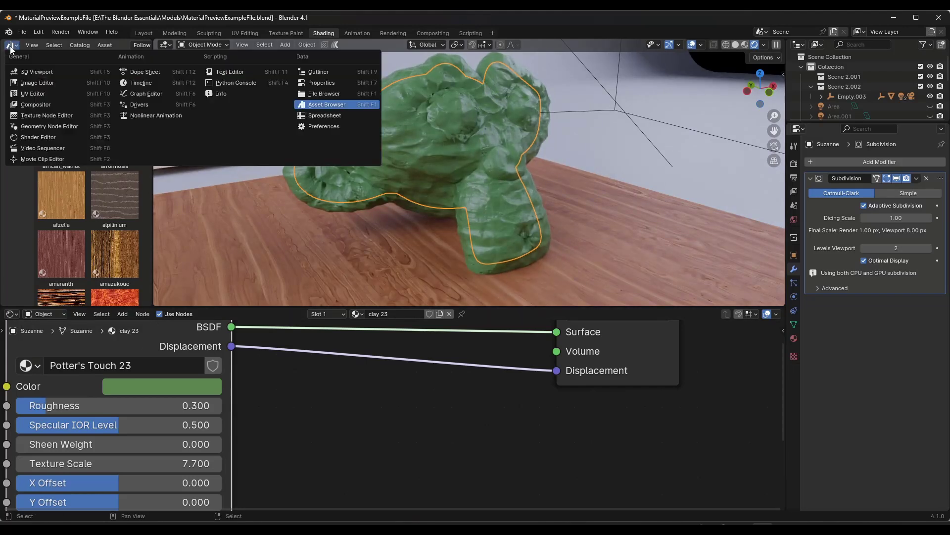
left_click(329, 105)
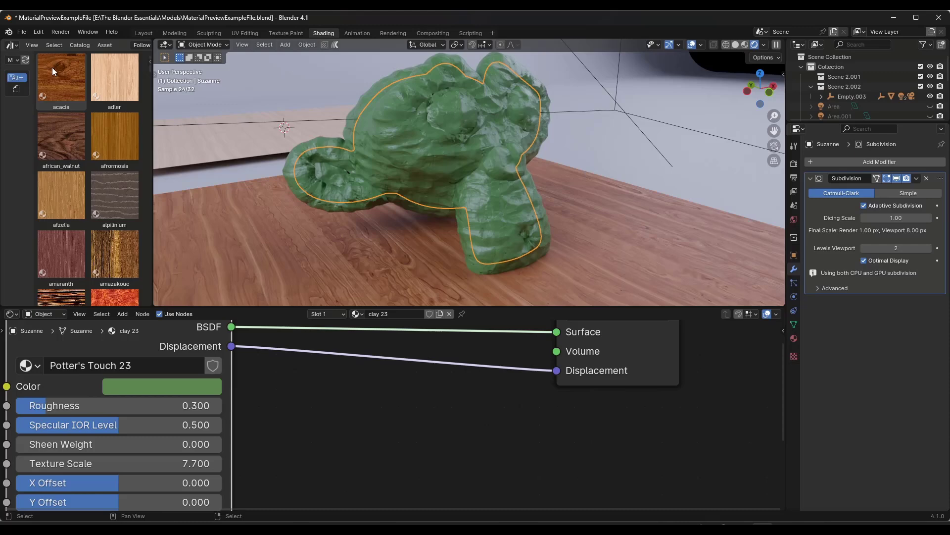
left_click(11, 60)
left_click(322, 184)
left_click_drag(115, 238, 302, 252)
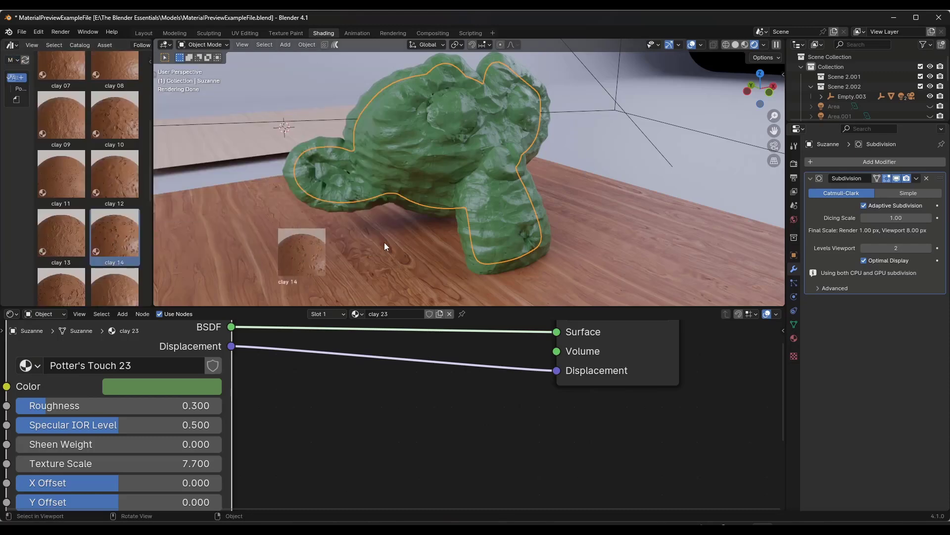
left_click_drag(384, 242, 290, 263)
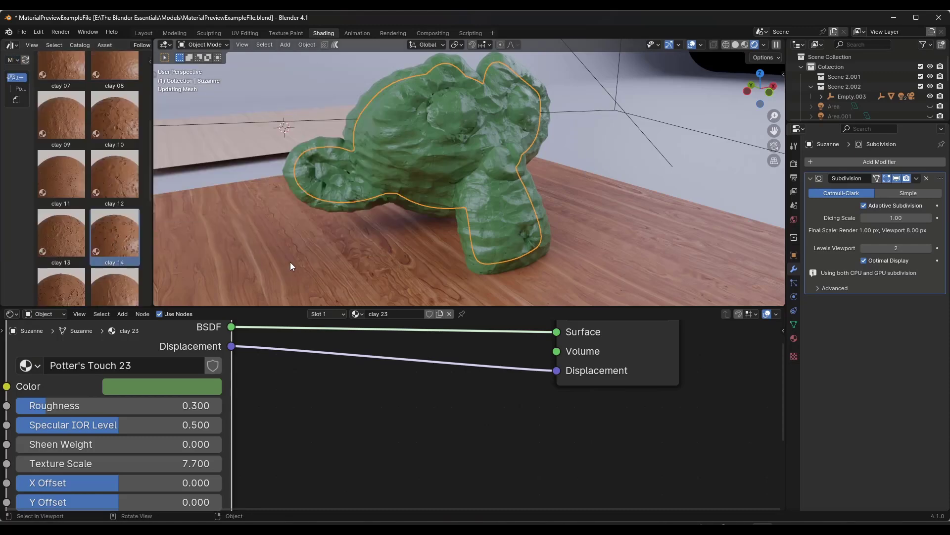
Raise the floor plane material's Roughness and adjust the Displacement Midlevel value
left_click(330, 269)
left_click_drag(366, 396, 445, 396)
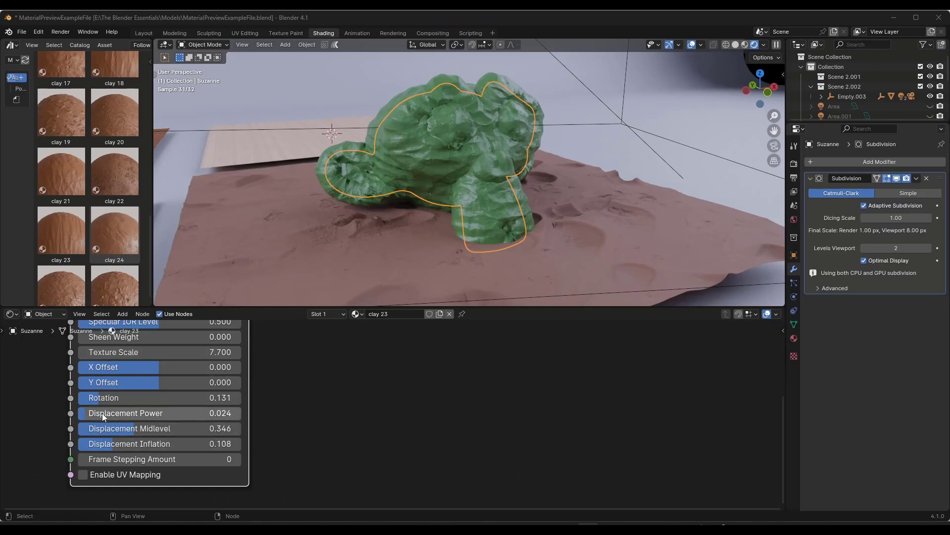
left_click_drag(142, 431, 172, 432)
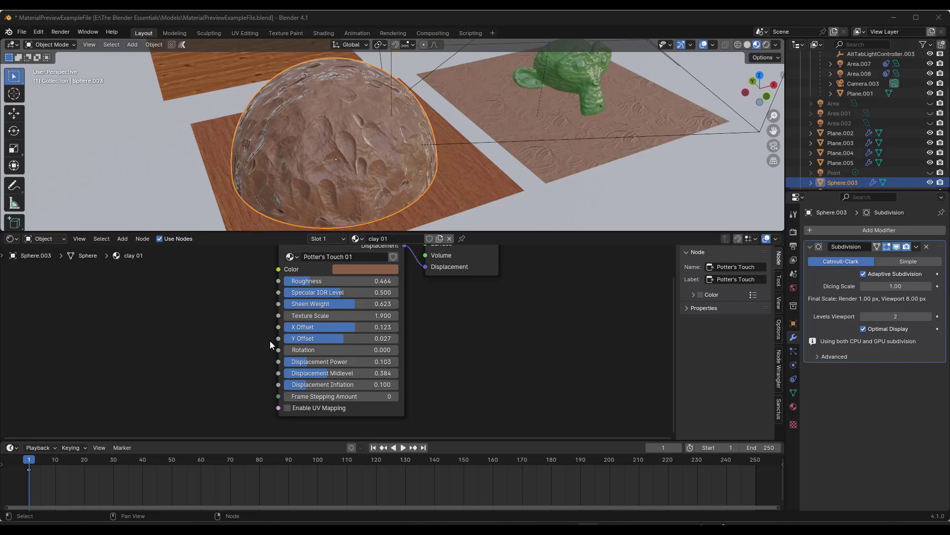
Set the hemisphere material's Frame Stepping Amount to 10 and play the animation to preview the texture
left_click(331, 398)
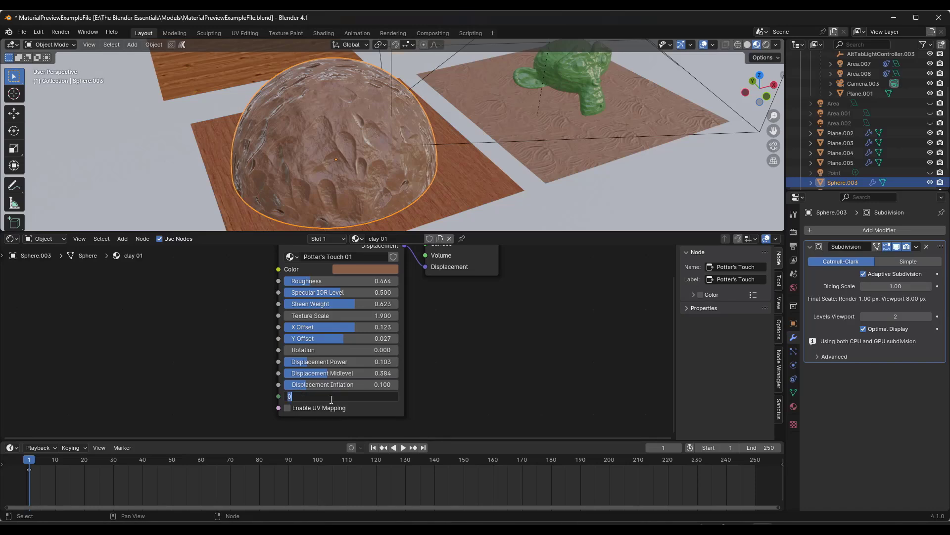
type("10")
key("Return")
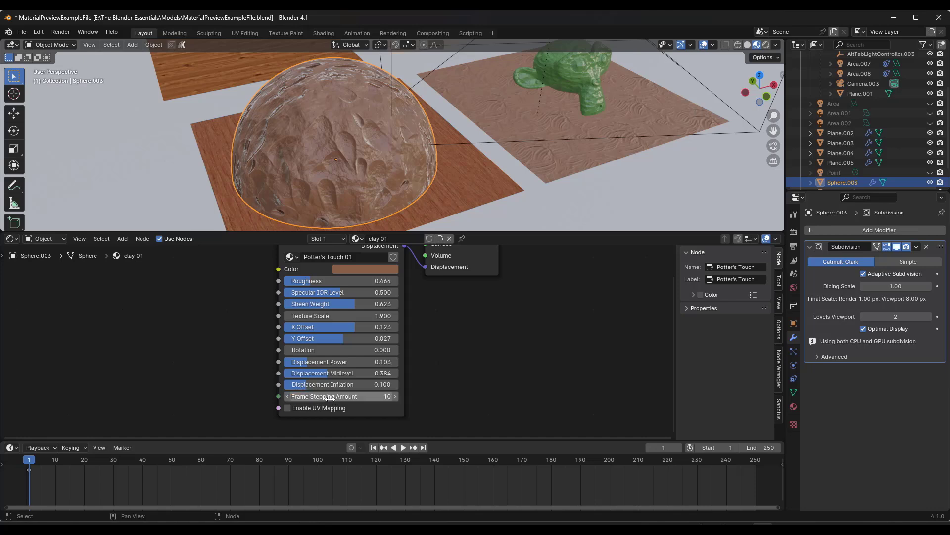
left_click(405, 449)
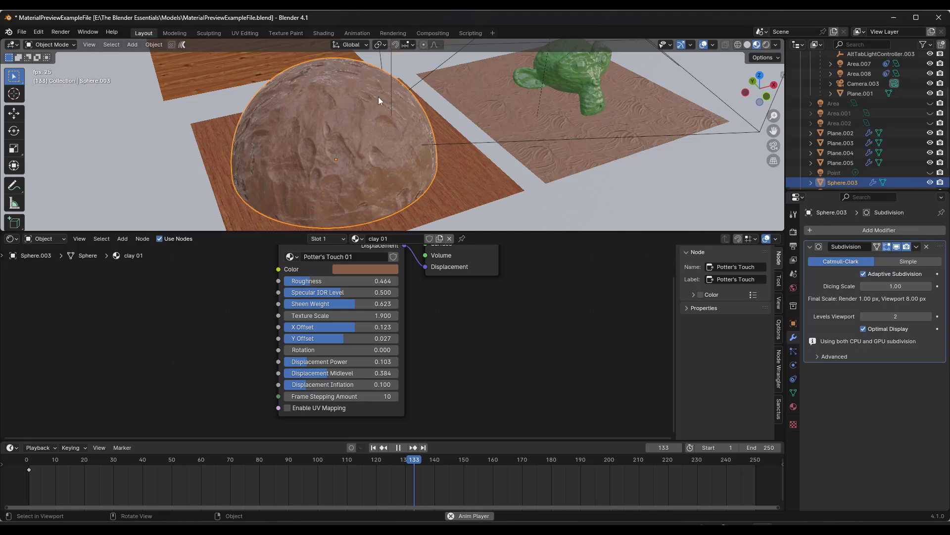
Change Frame Stepping Amount to 5, stop playback and return the playhead to frame 1
left_click(339, 396)
type("5")
key("Return")
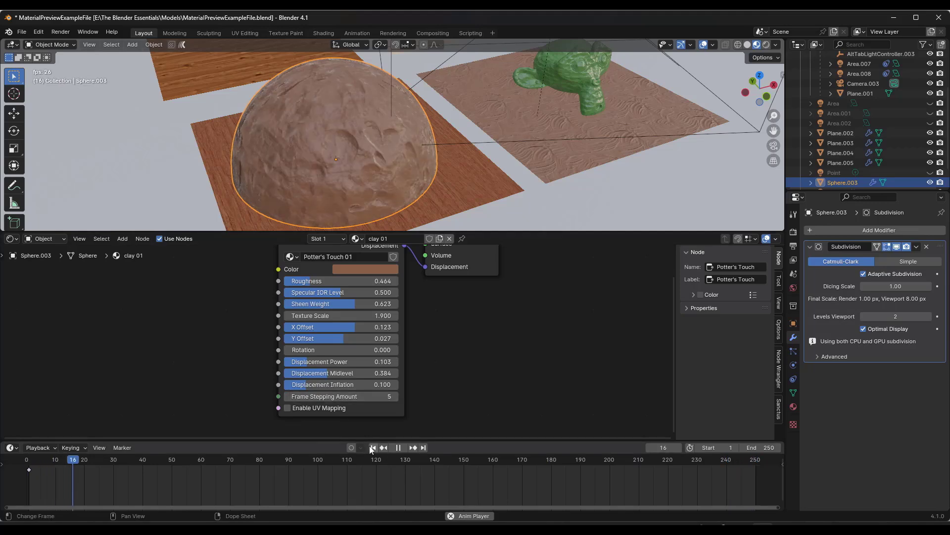
left_click(398, 447)
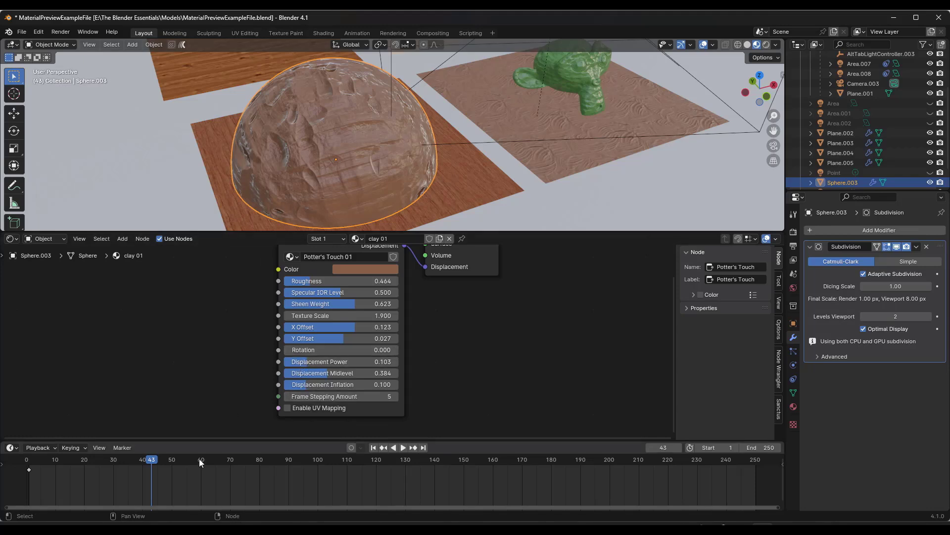
key("space")
left_click_drag(151, 462, 27, 463)
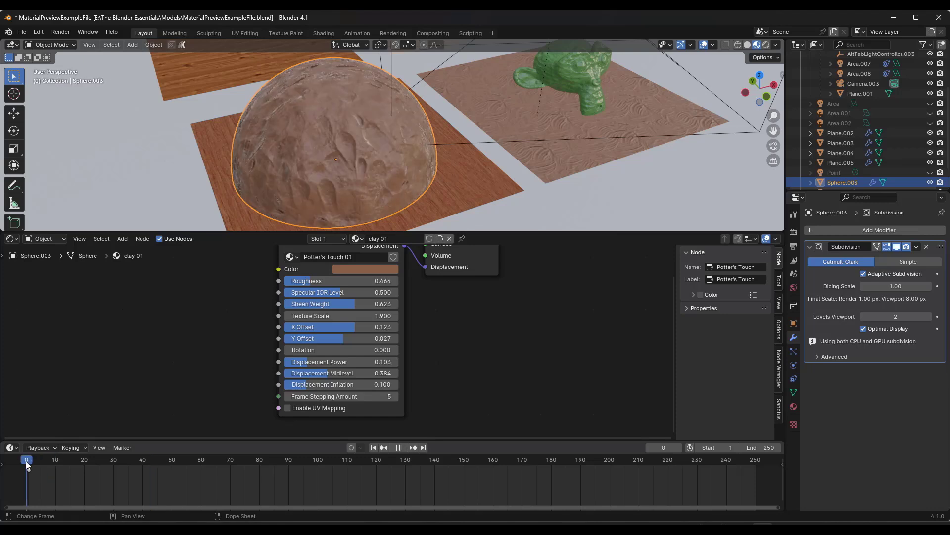
key("space")
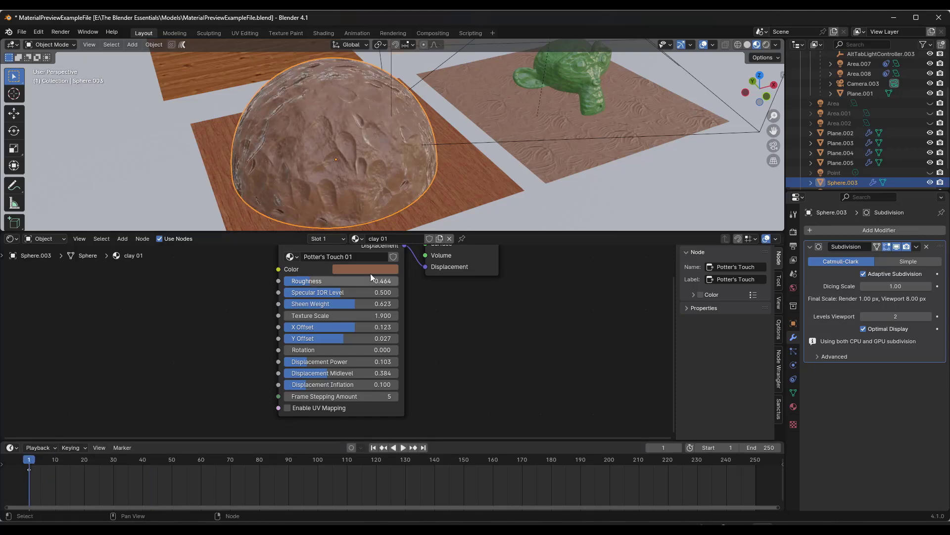
Keyframe the hemisphere's Displacement Power at 0 on frame 1
right_click(296, 361)
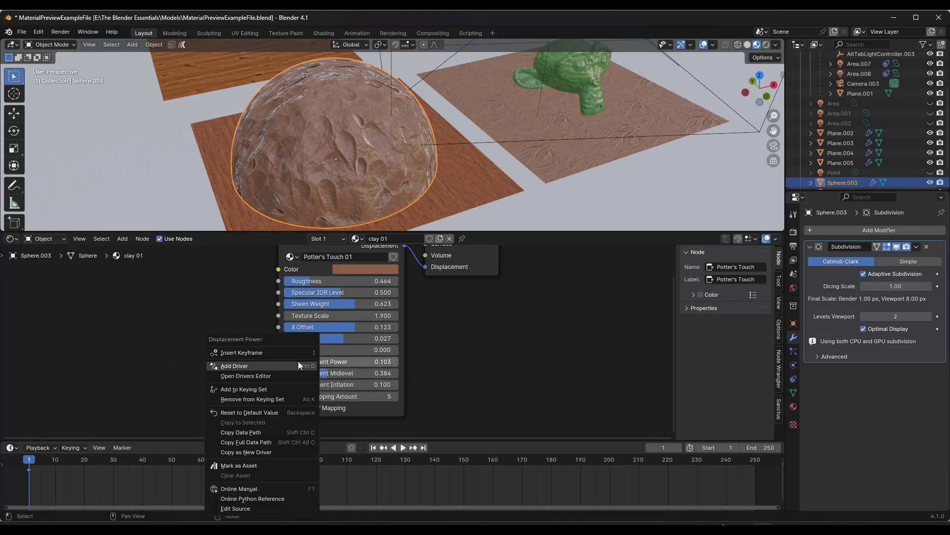
left_click(325, 362)
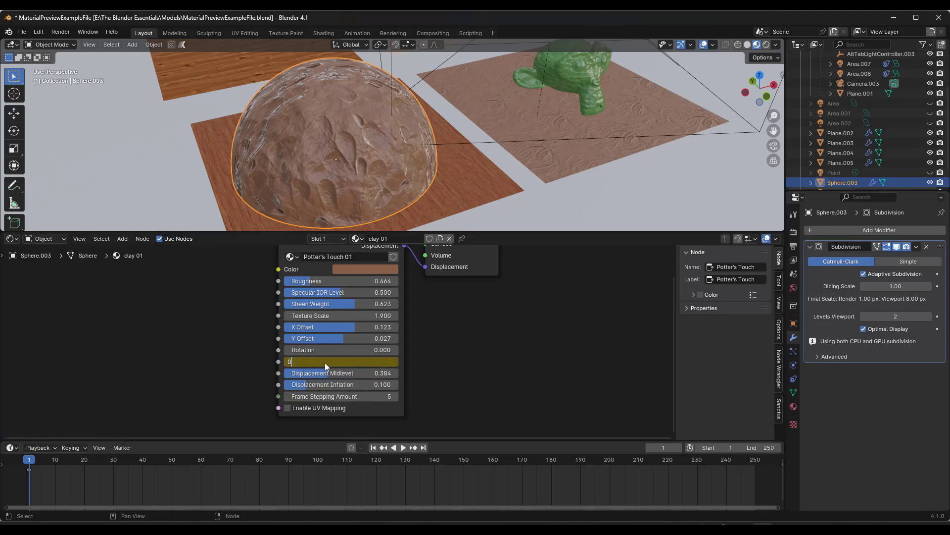
key("Return")
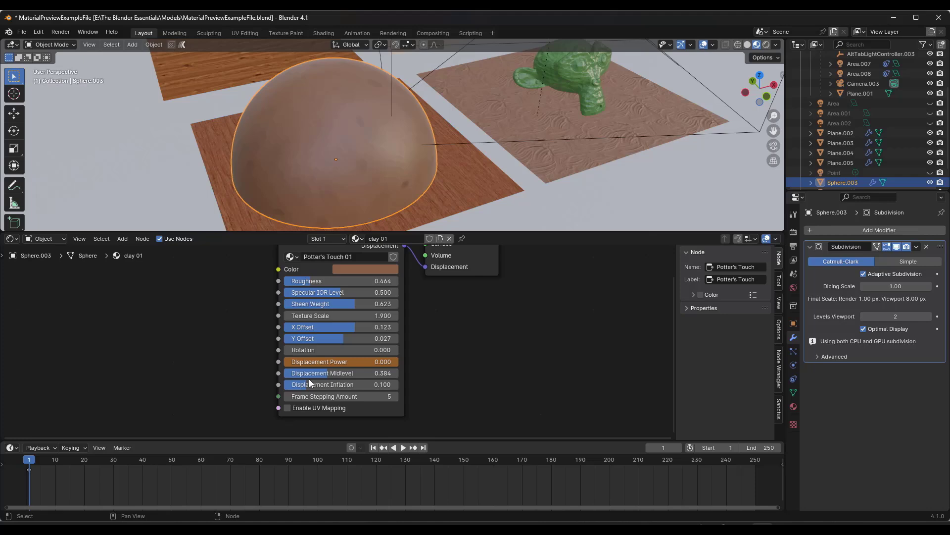
right_click(314, 362)
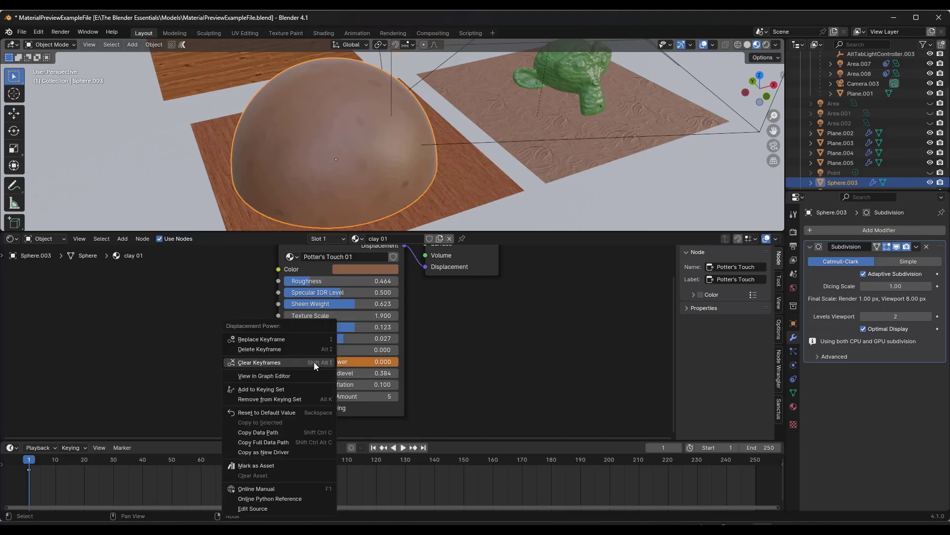
left_click(260, 339)
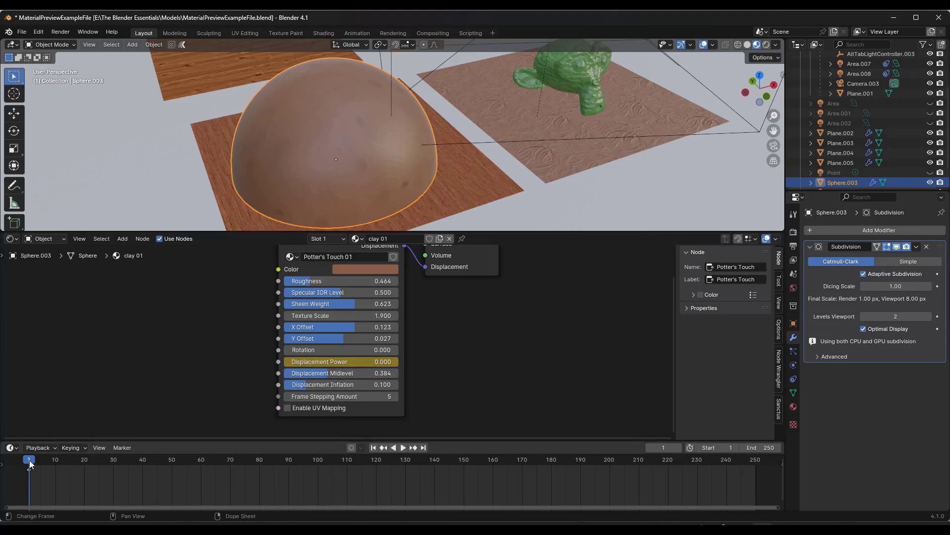
Keyframe Displacement Power at 0.103 on frame 30
left_click_drag(30, 464, 114, 463)
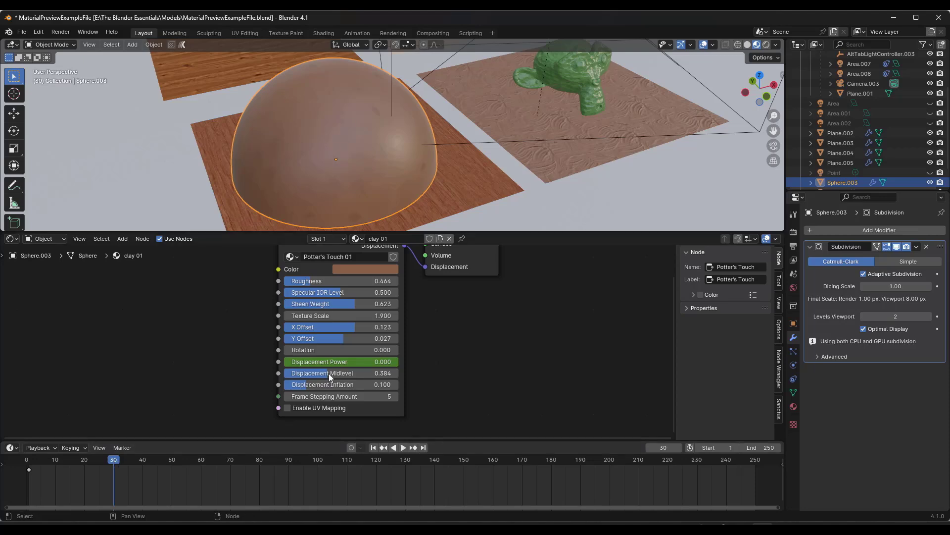
left_click(344, 361)
type(".10")
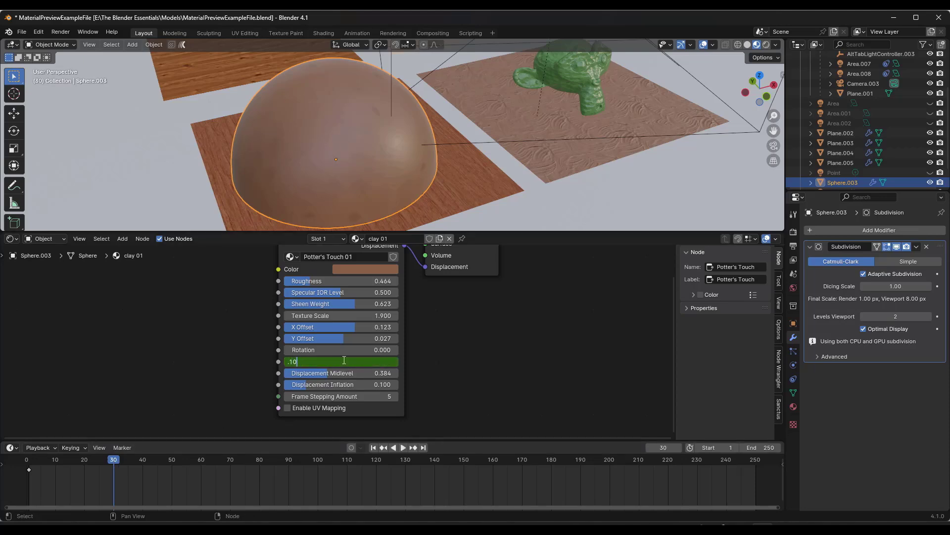
type("3")
key("Return")
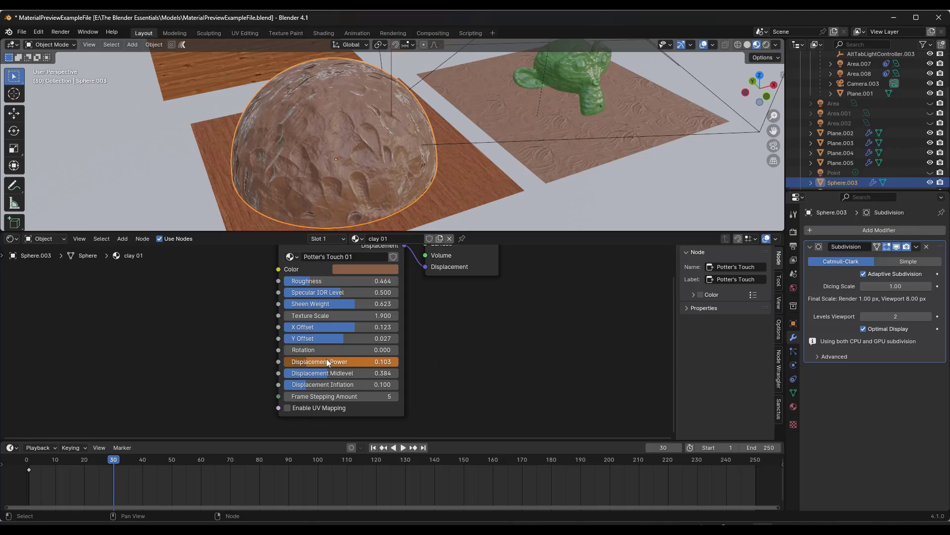
right_click(327, 361)
left_click(282, 353)
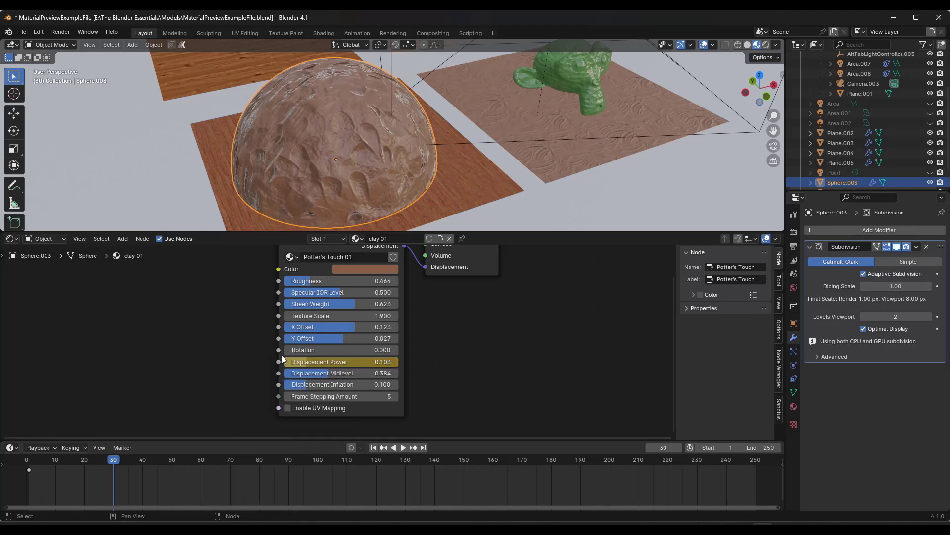
Scrub the timeline and play back the Displacement Power animation
mouse_move(110, 463)
left_mouse_down()
mouse_move(64, 459)
mouse_move(113, 459)
left_mouse_up()
right_click(326, 362)
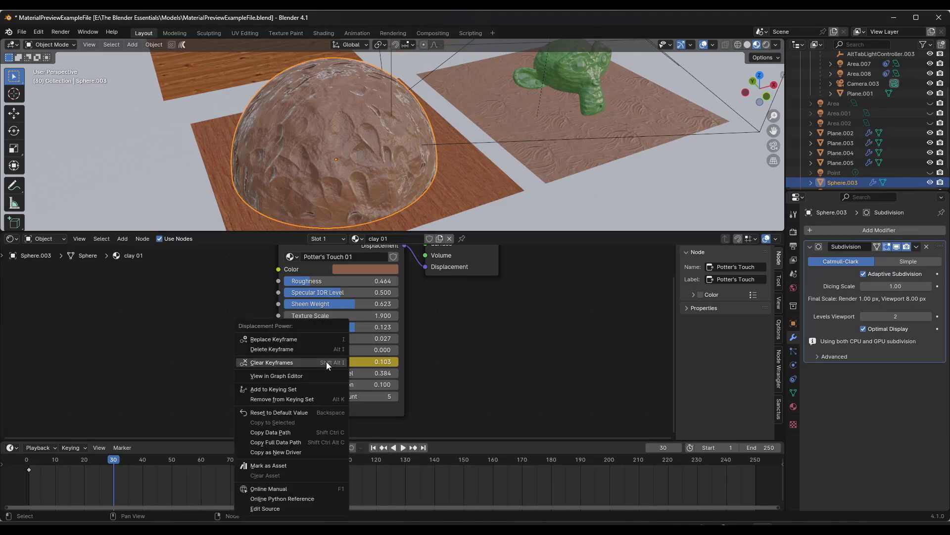
left_click(274, 340)
left_click(402, 447)
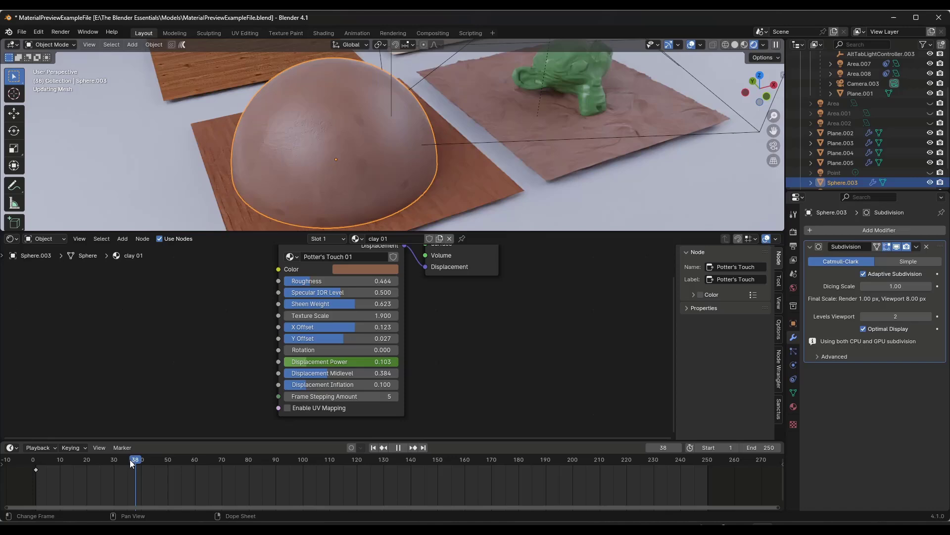
Step through frames 10 (0.024), 20 (0.075) and 30 (0.103) to check the displacement ramp
key("Escape")
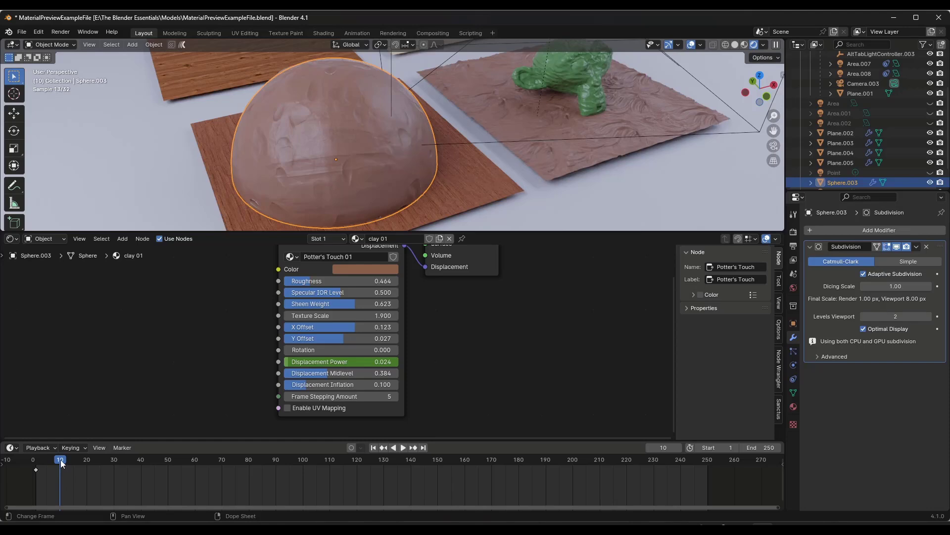
key("space")
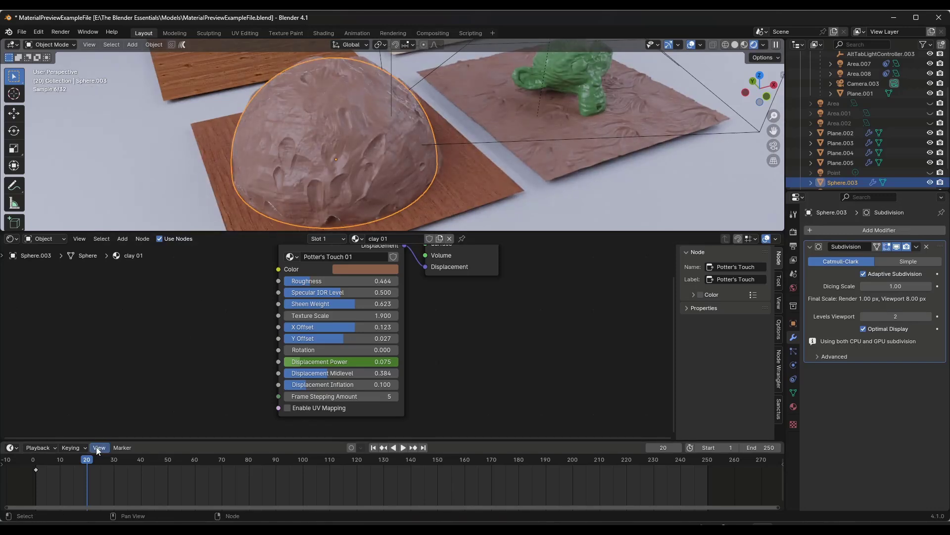
left_click_drag(89, 463, 114, 462)
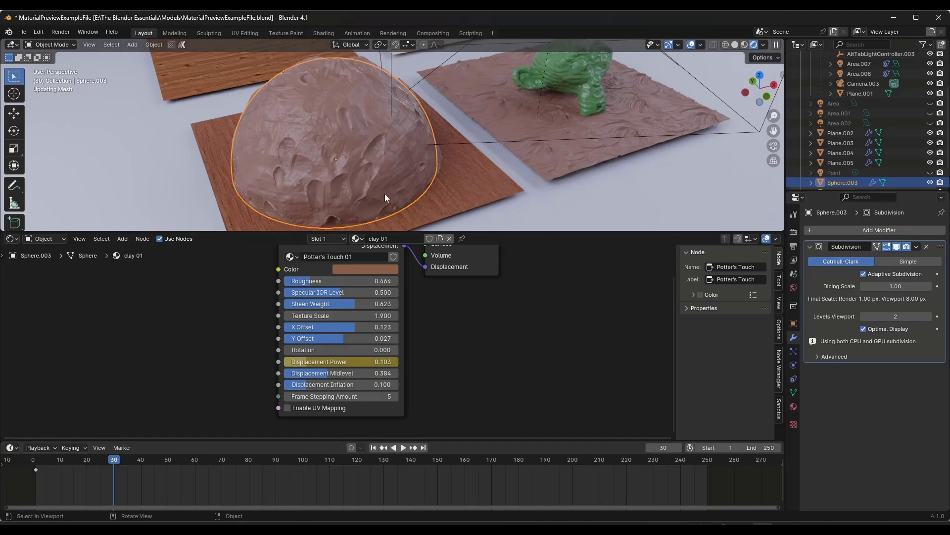